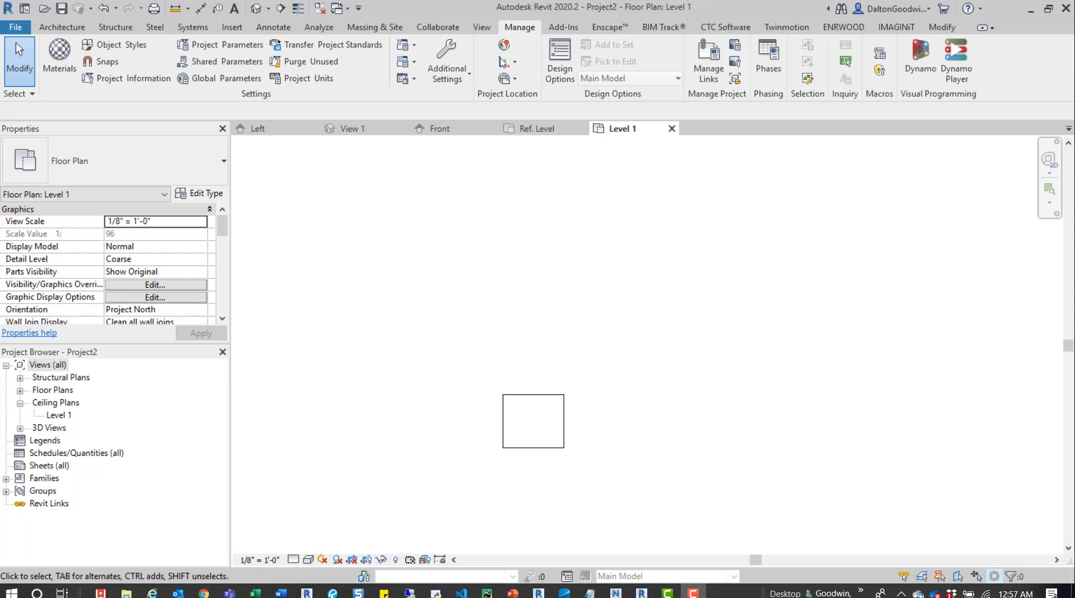
Open the Keyboard Shortcuts settings
click(479, 27)
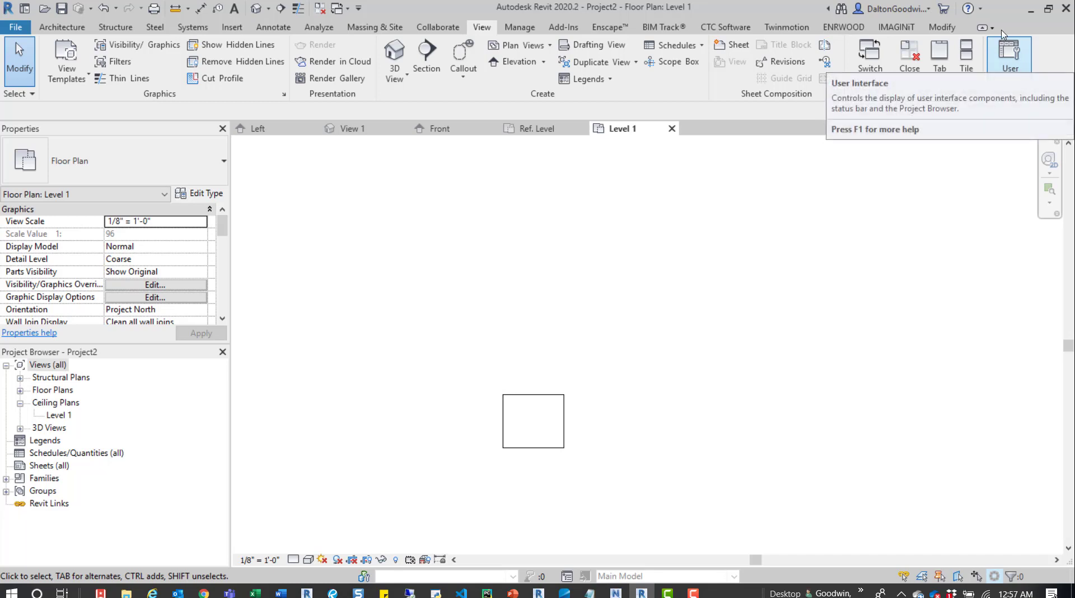
click(1014, 66)
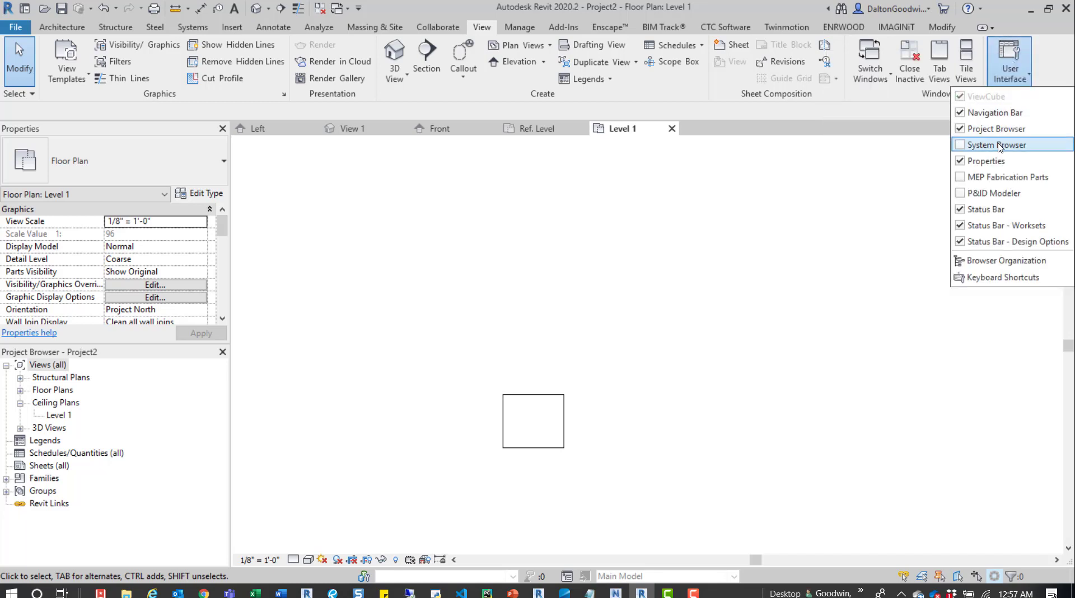
click(994, 278)
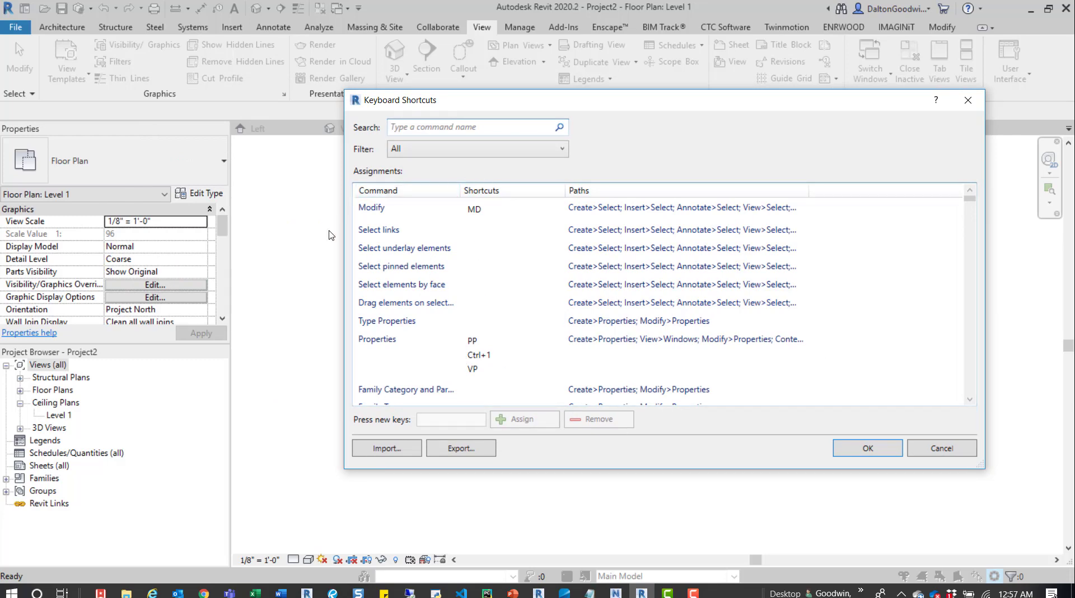
Look through the command list and examine the shortcut assigned to the Modify command
scroll(484, 289, down, 10)
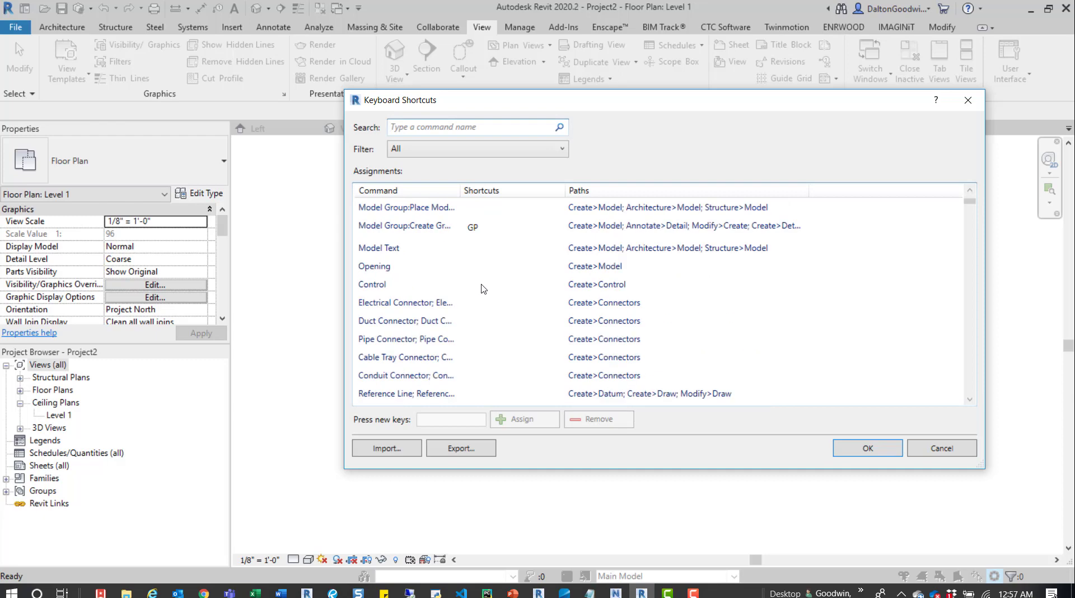
scroll(484, 289, up, 10)
click(485, 216)
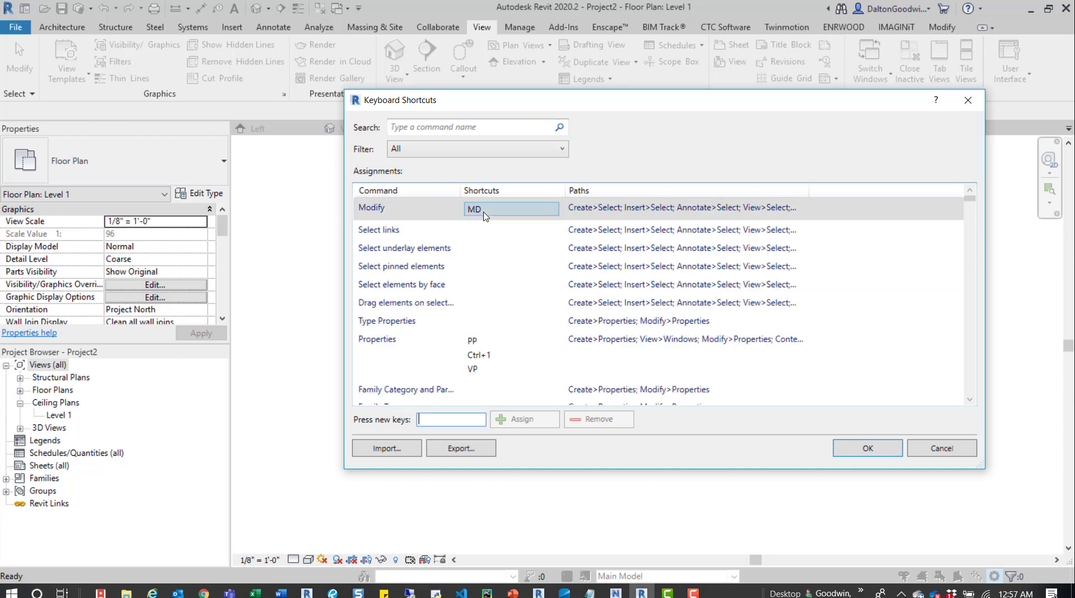
click(471, 421)
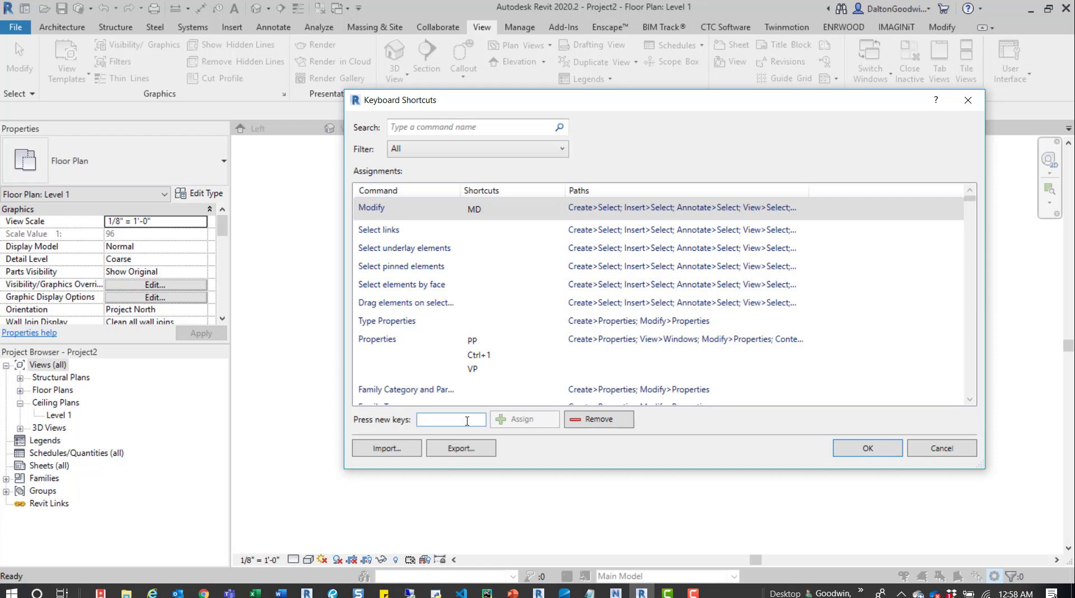
Search the commands for "wall" and assign the additional shortcut WAL to the architectural Wall command
click(397, 126)
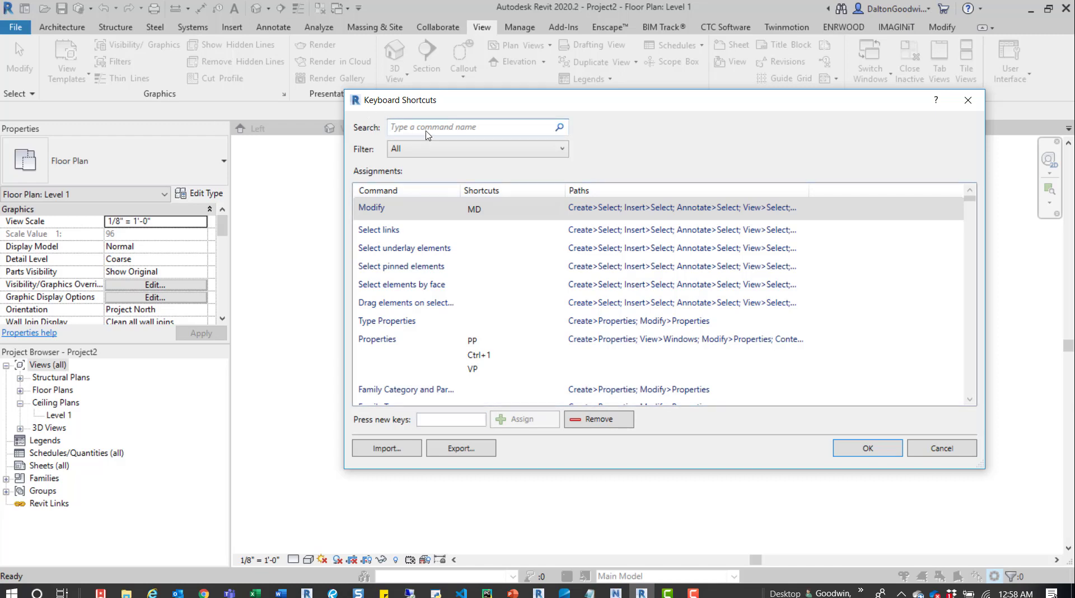
text(w)
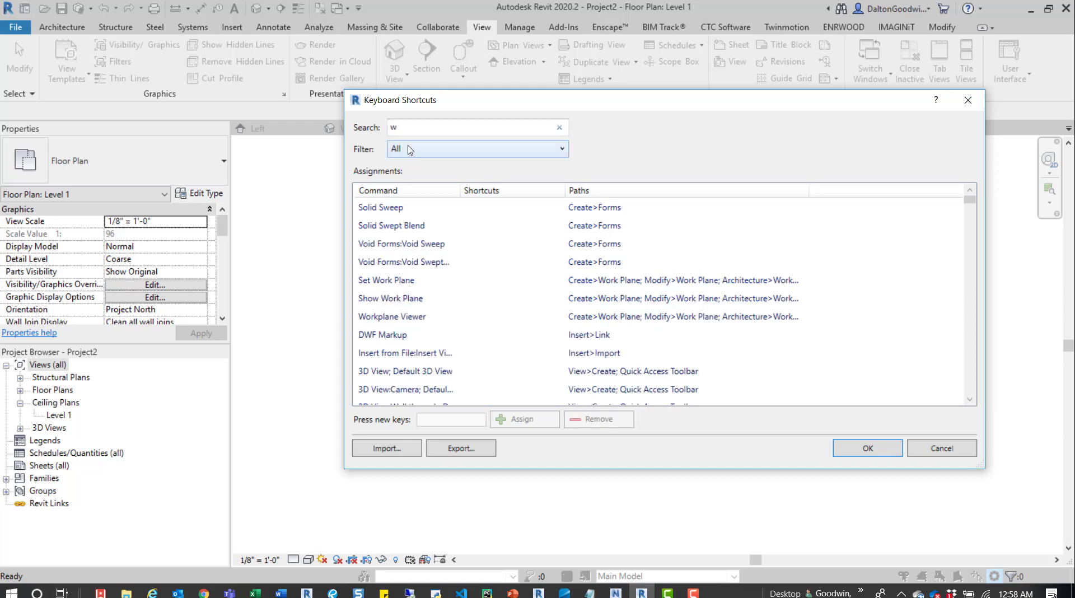
text(all)
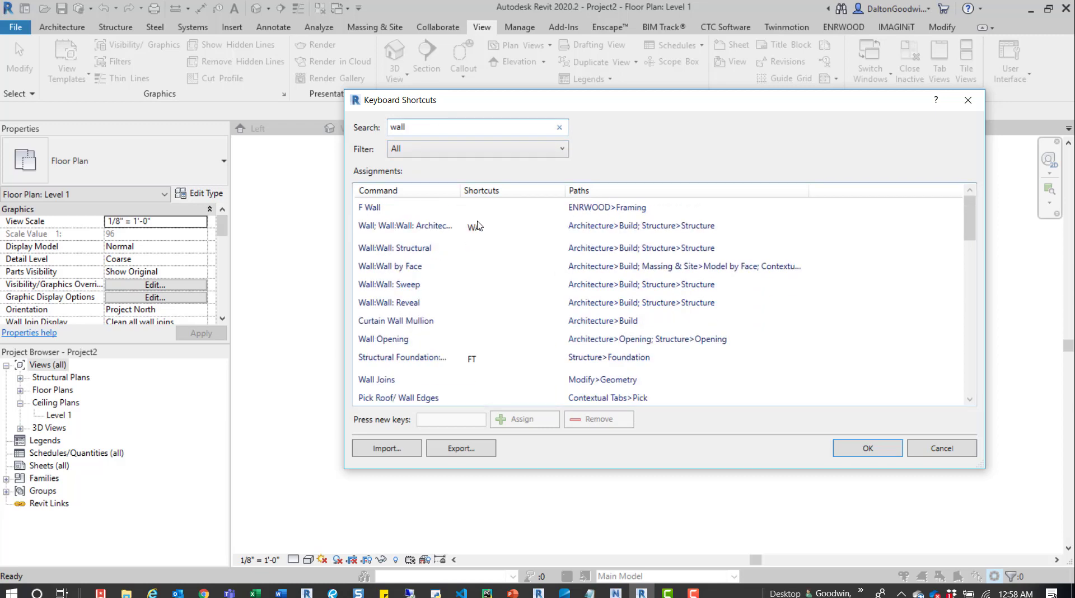
click(477, 225)
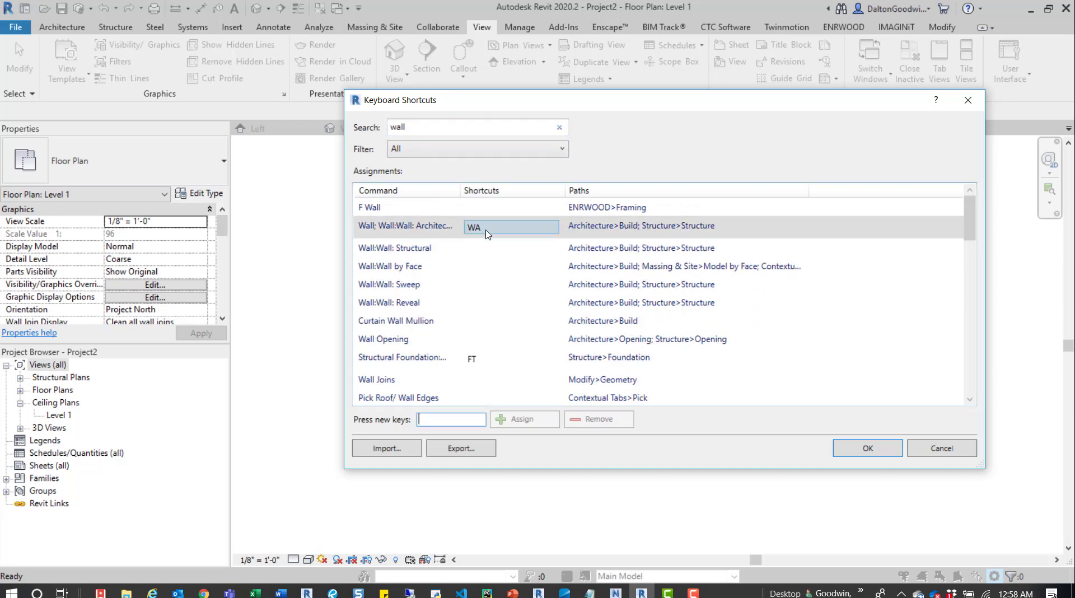
click(442, 424)
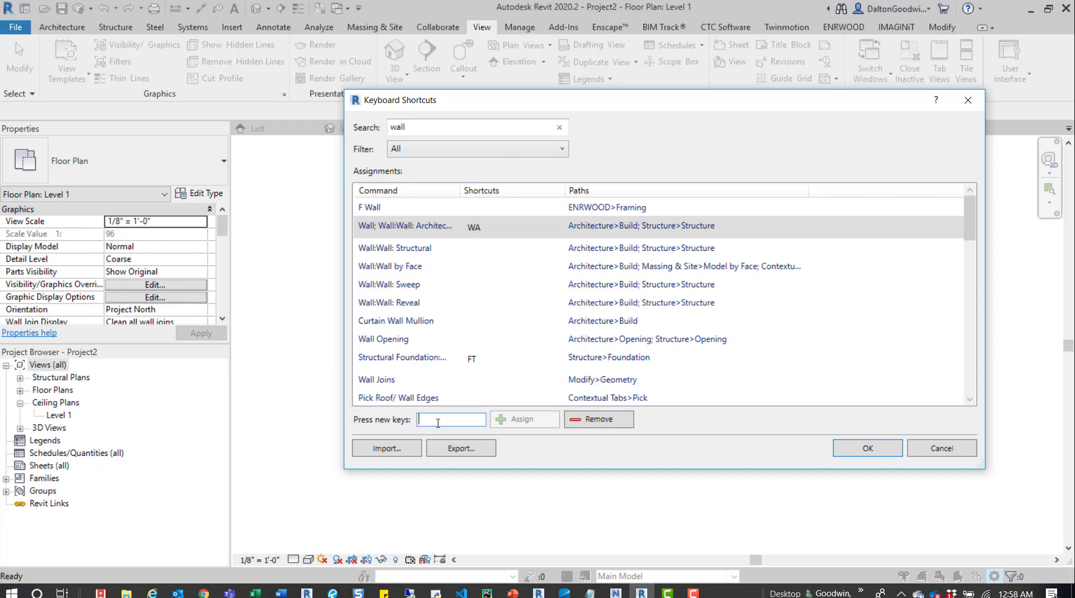
text(WAL)
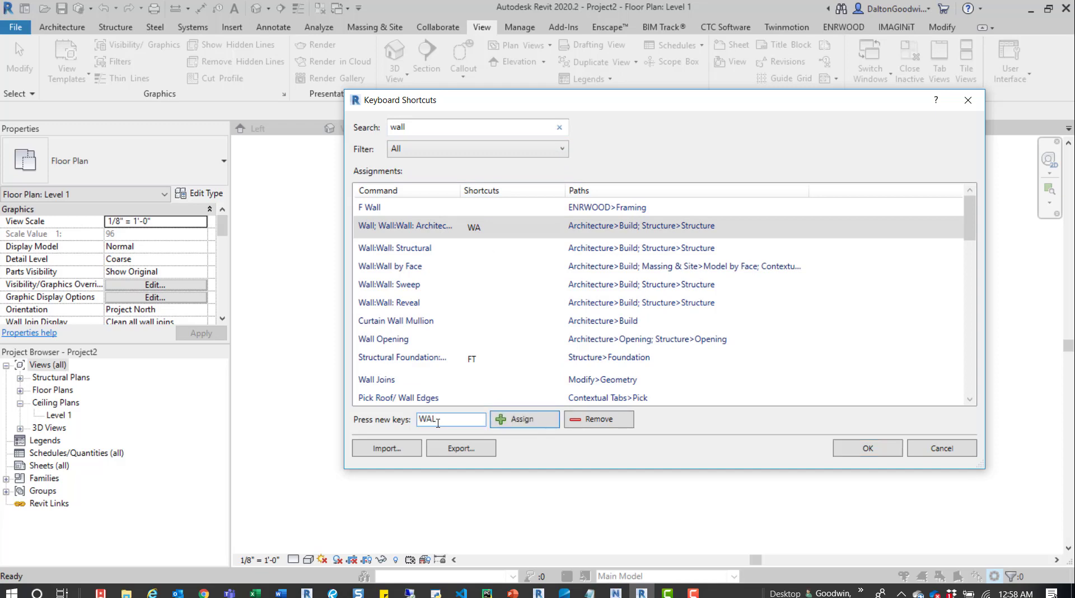
key(Return)
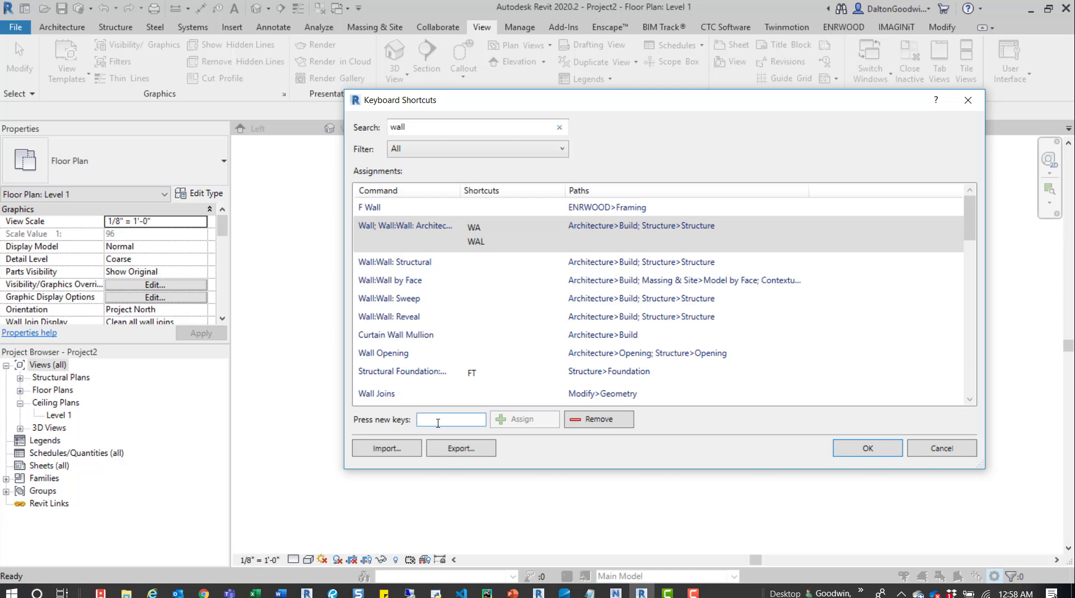
Assign the shortcuts WALL and TU to the architectural Wall command as well and accept the shortcut changes
text(WALL)
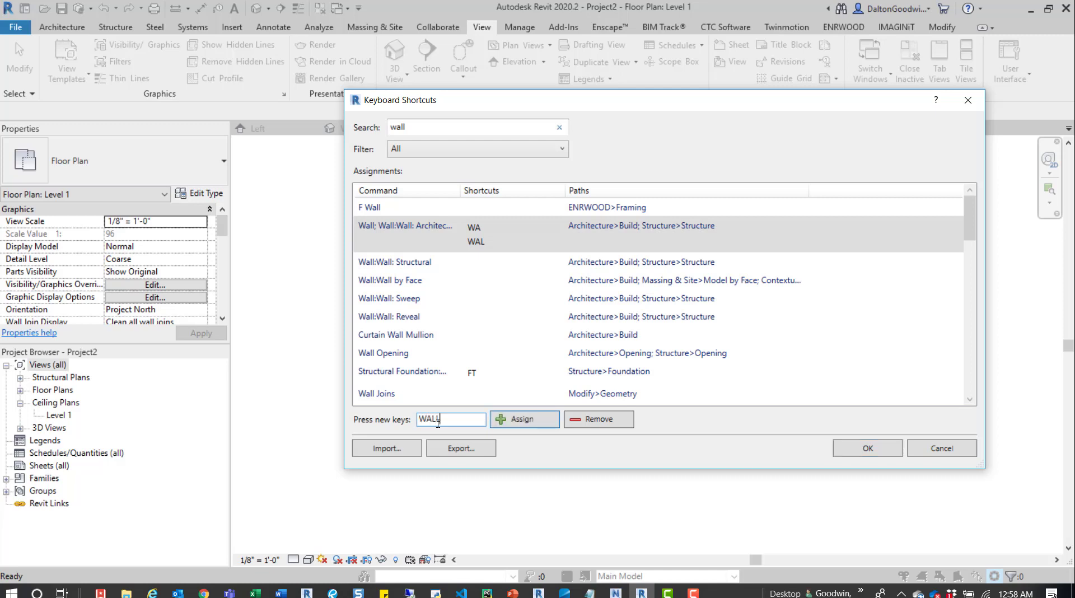
key(Return)
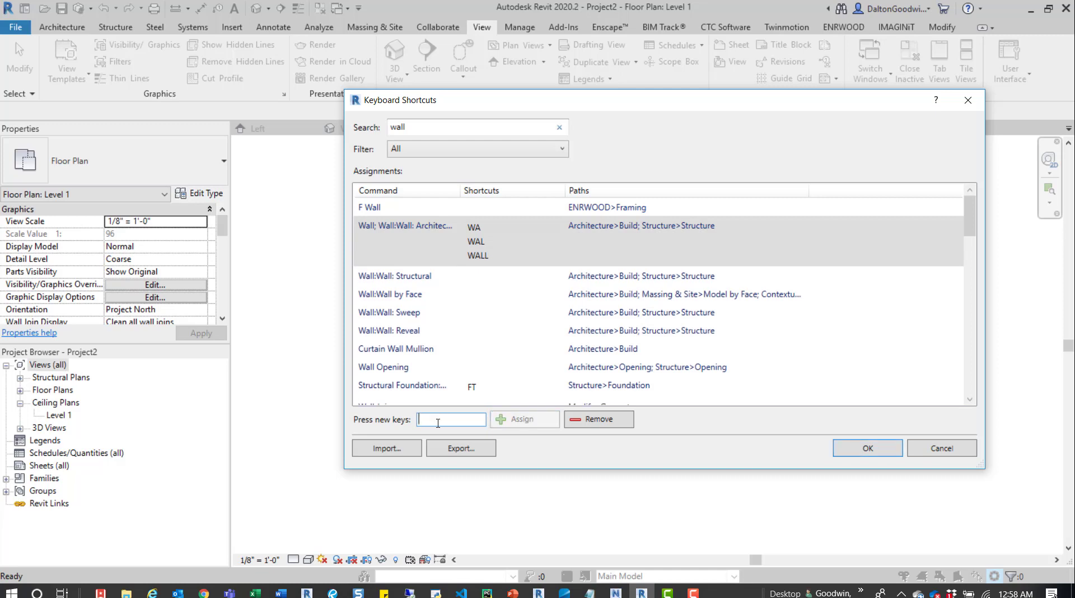
text(TU)
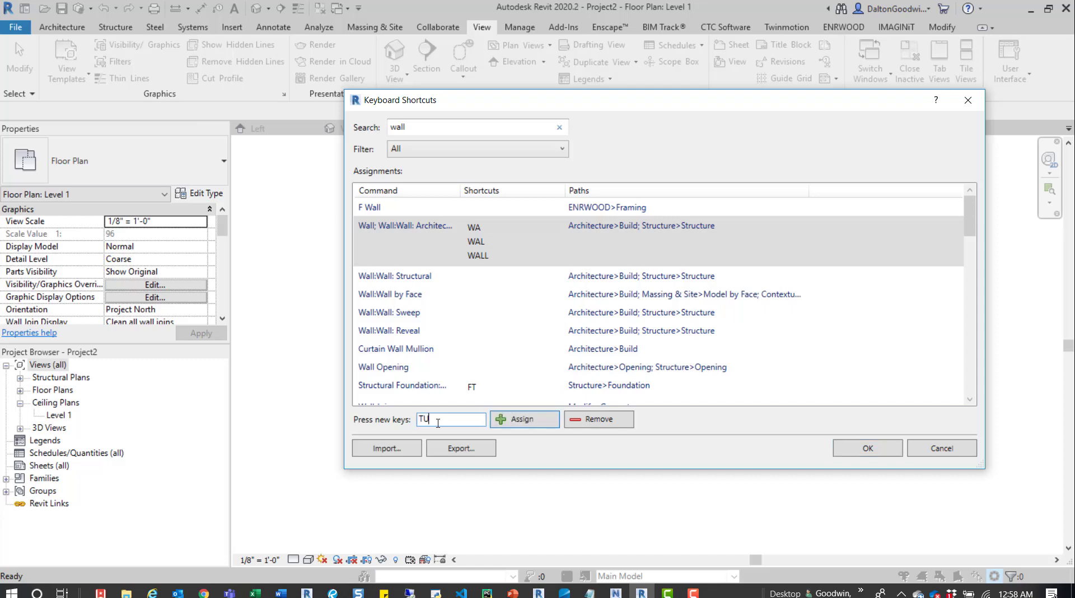
key(Return)
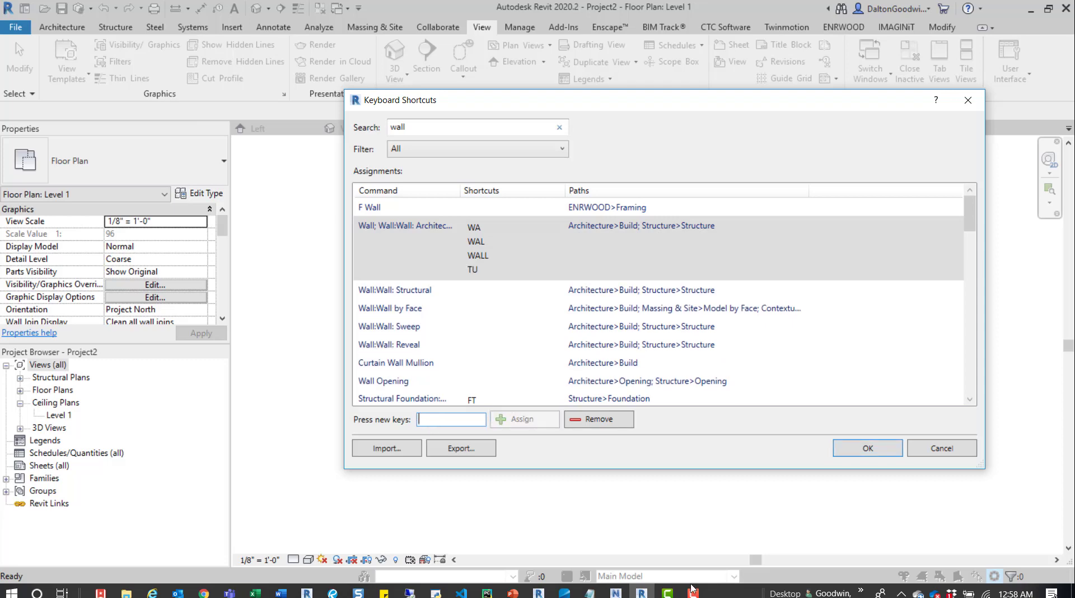
click(866, 449)
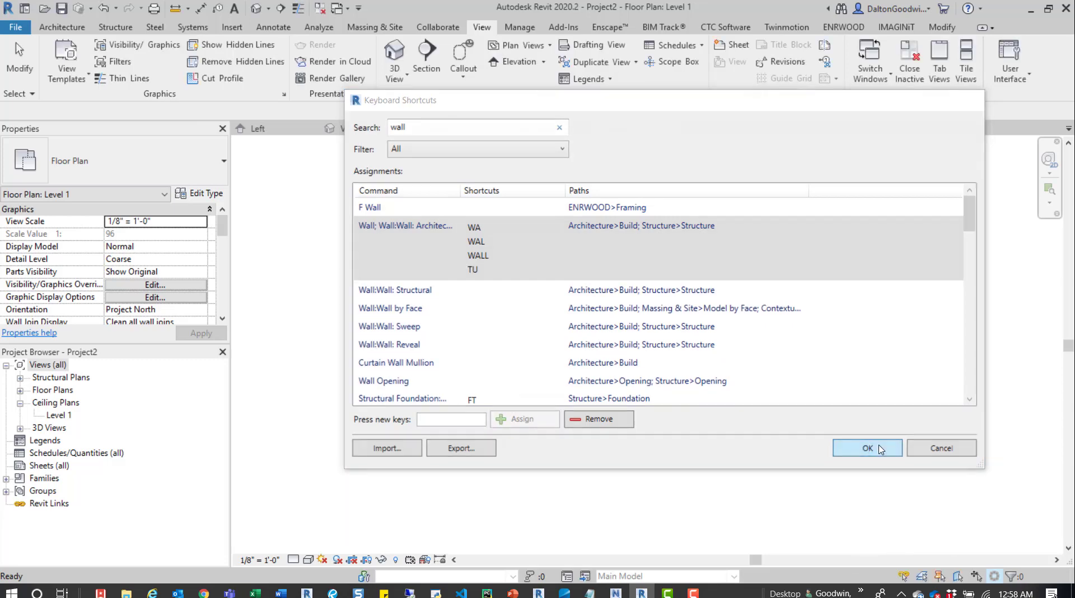
Check how the architectural Wall shortcuts beginning with WA are matched and cycled, without starting the command
key(w)
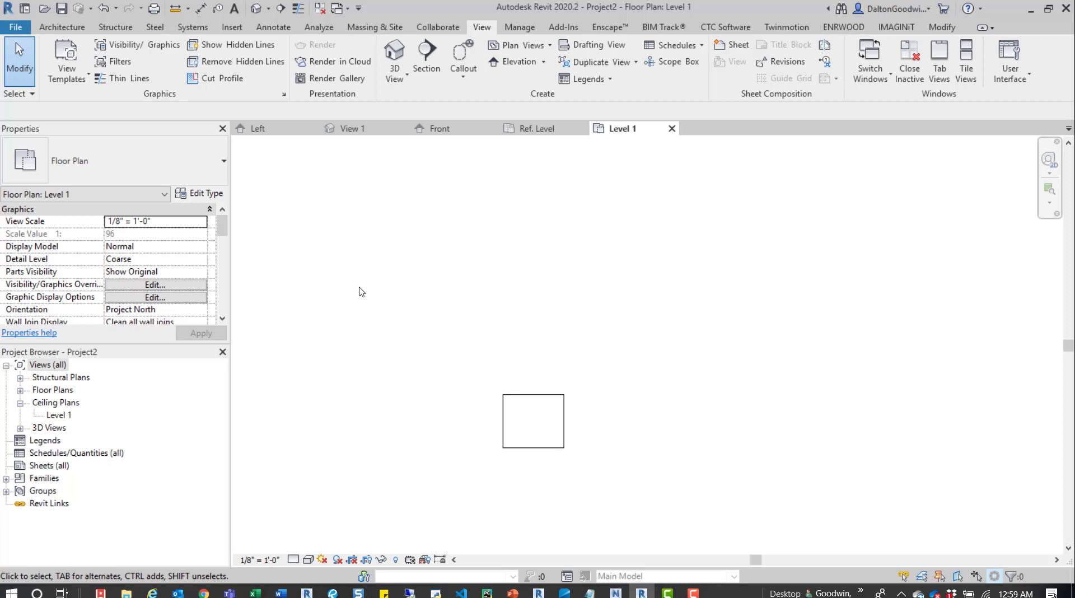
key(w)
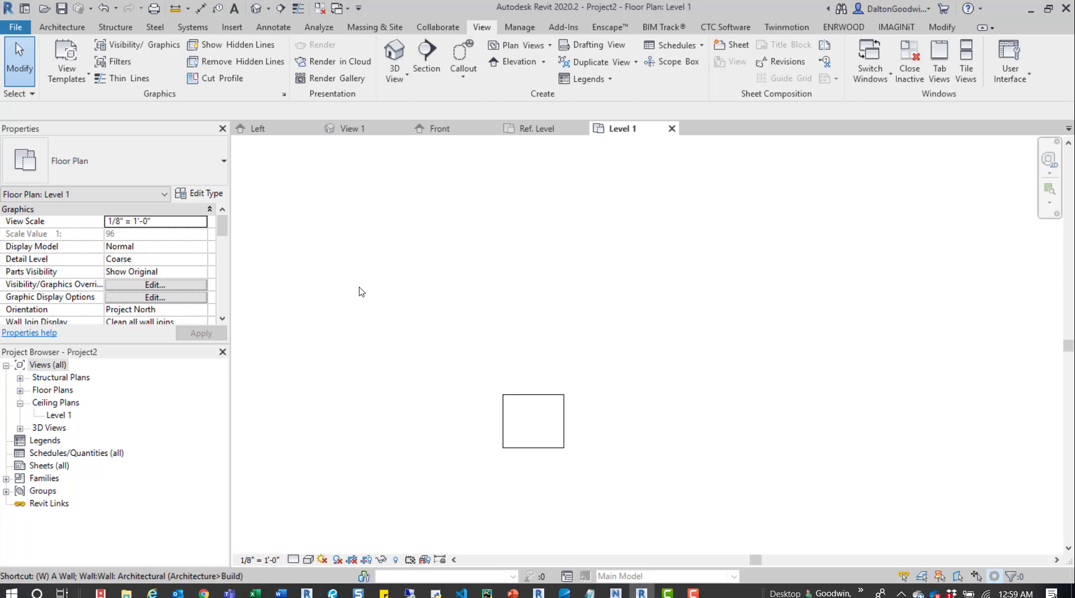
key(a)
key(Down)
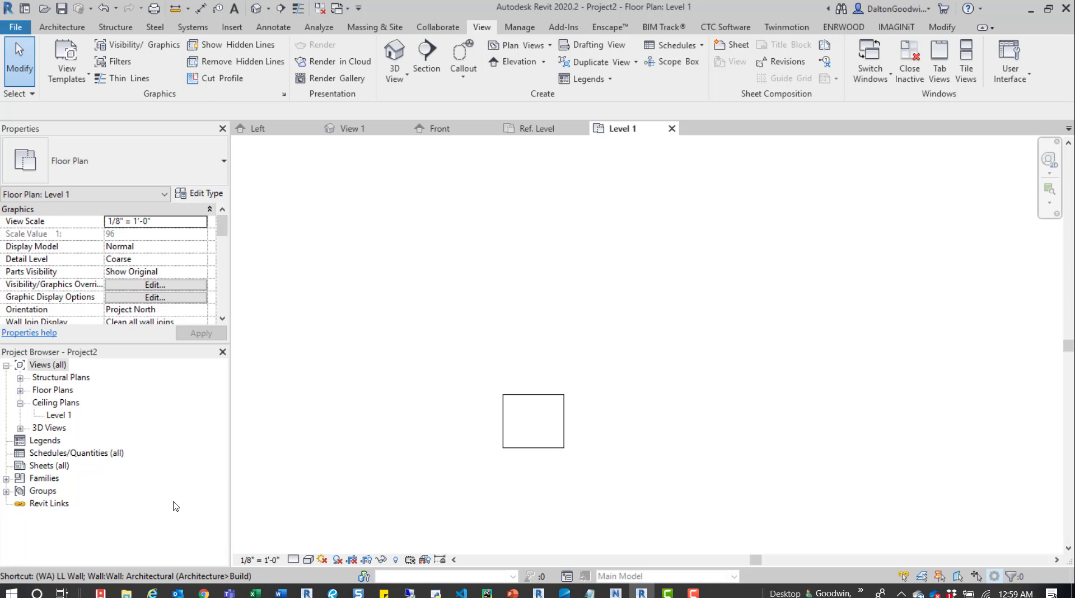
key(Escape)
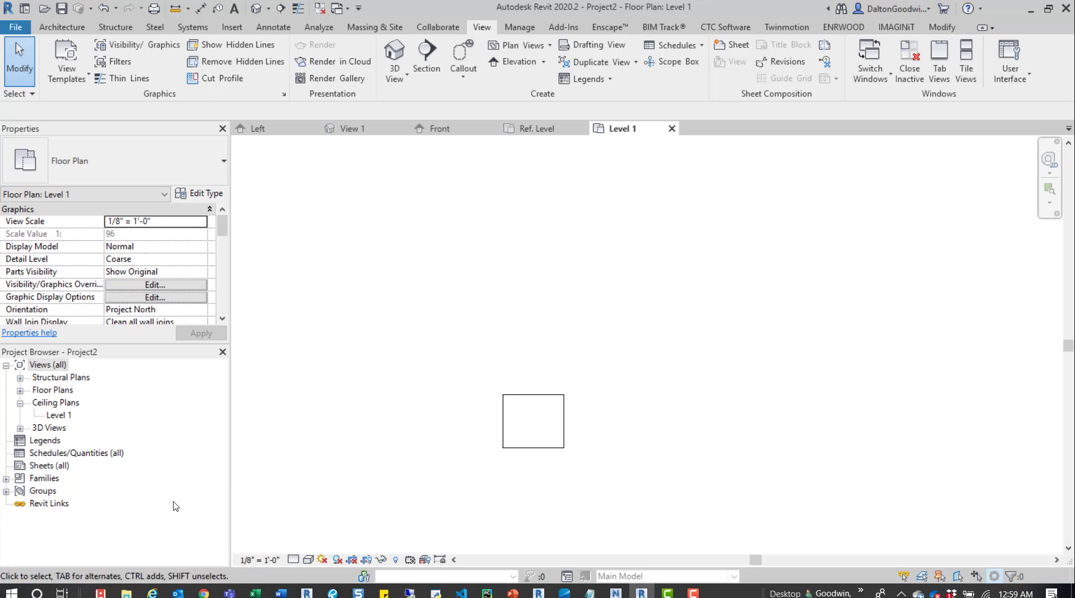
Examine the Wall shortcut alternatives WA, WAL and WALL by cycling through the matches, and cancel
key(w)
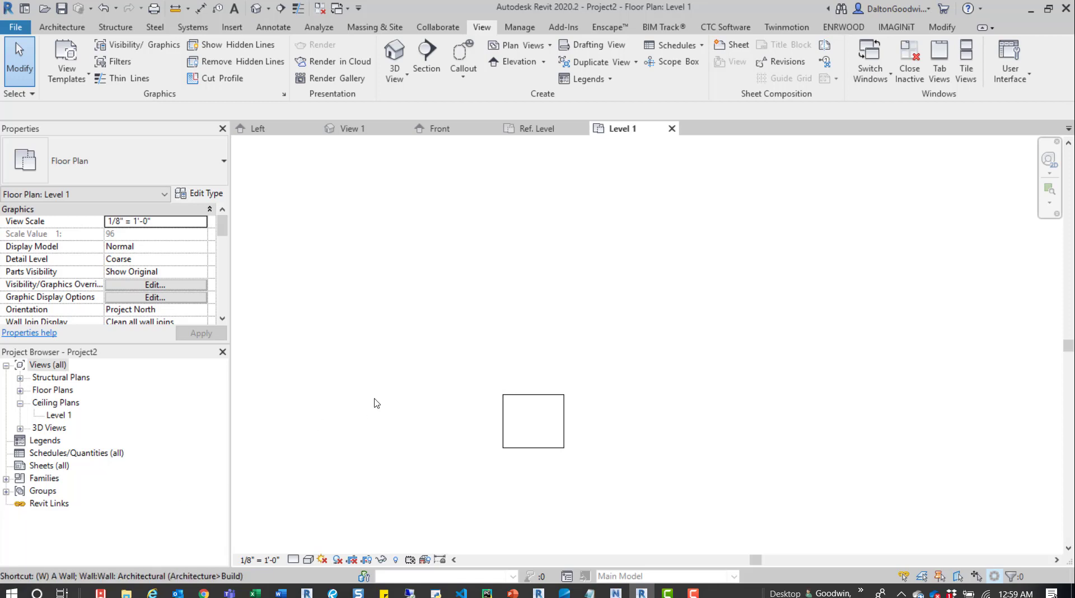
key(a)
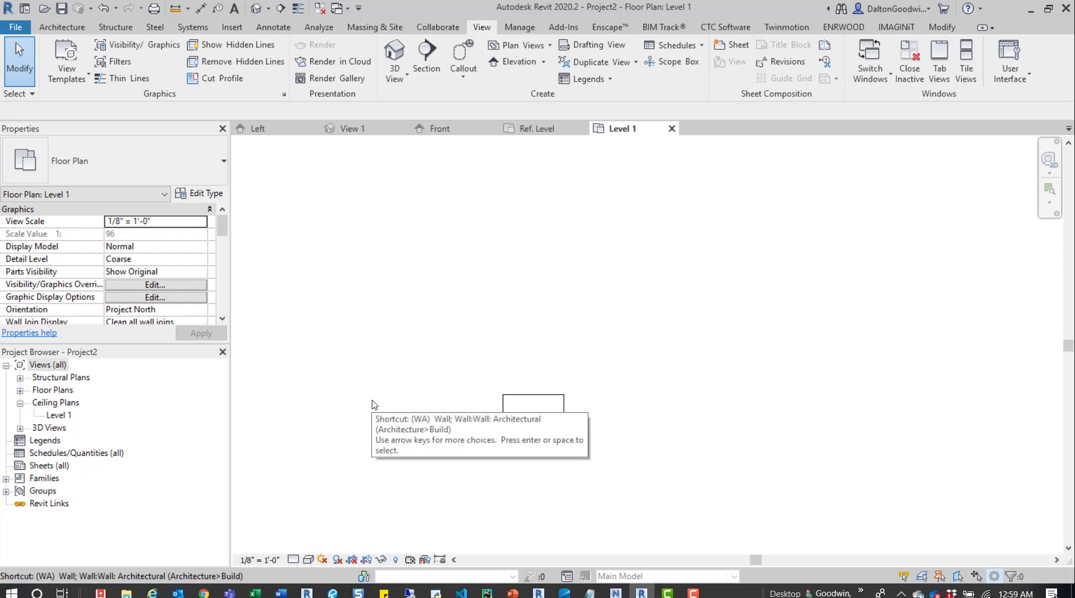
key(l)
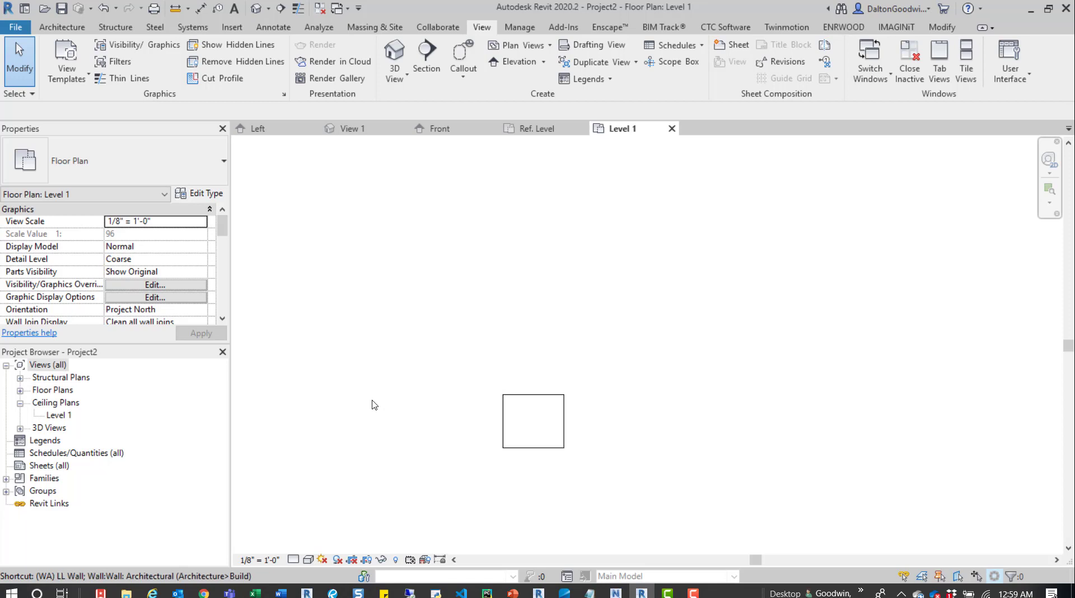
key(Down)
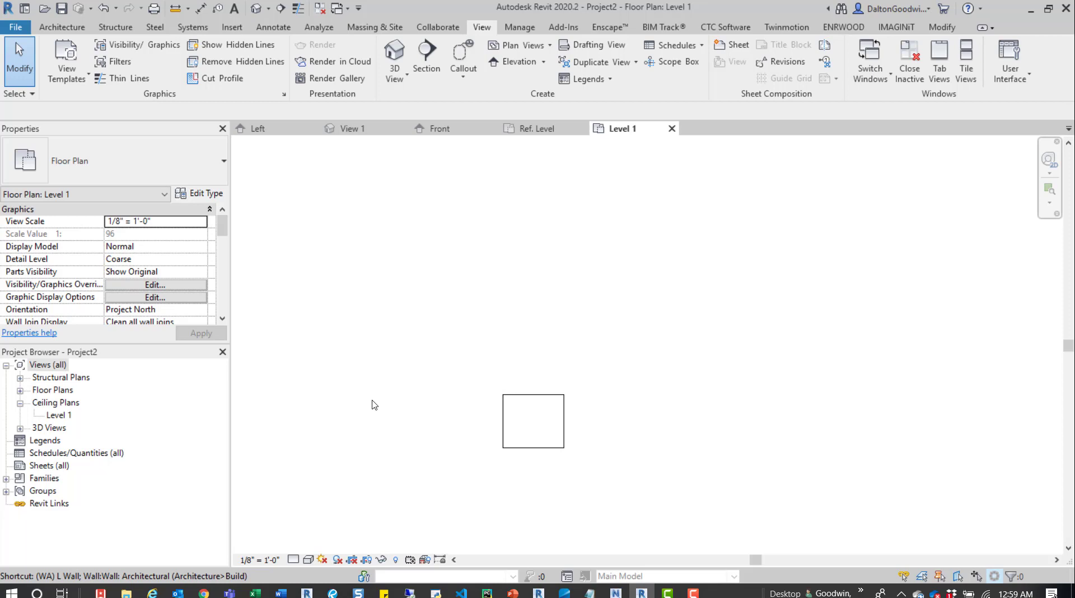
key(Escape)
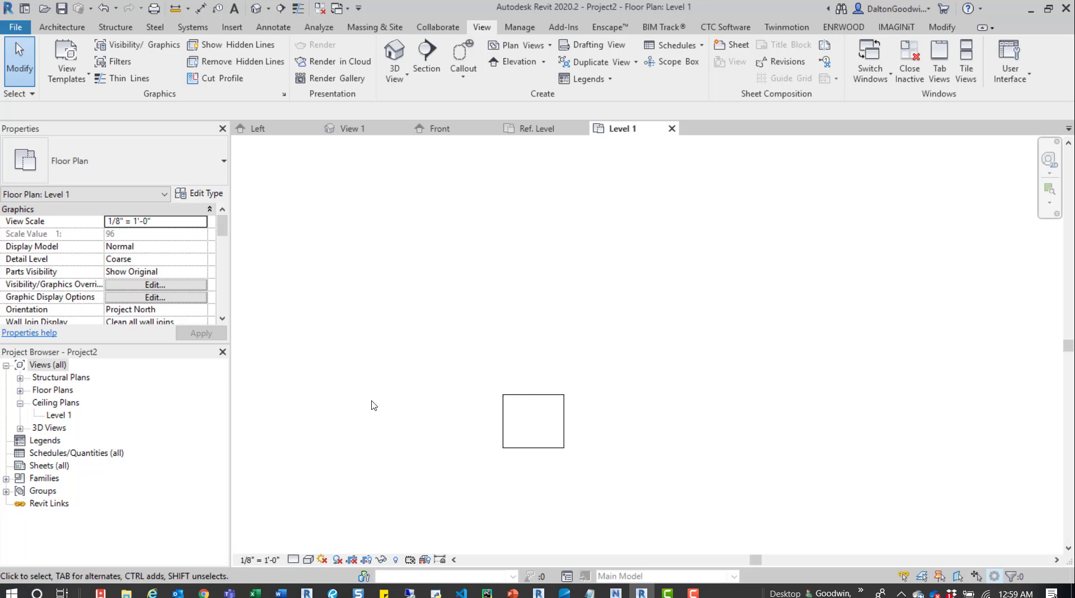
key(t)
key(w)
key(a)
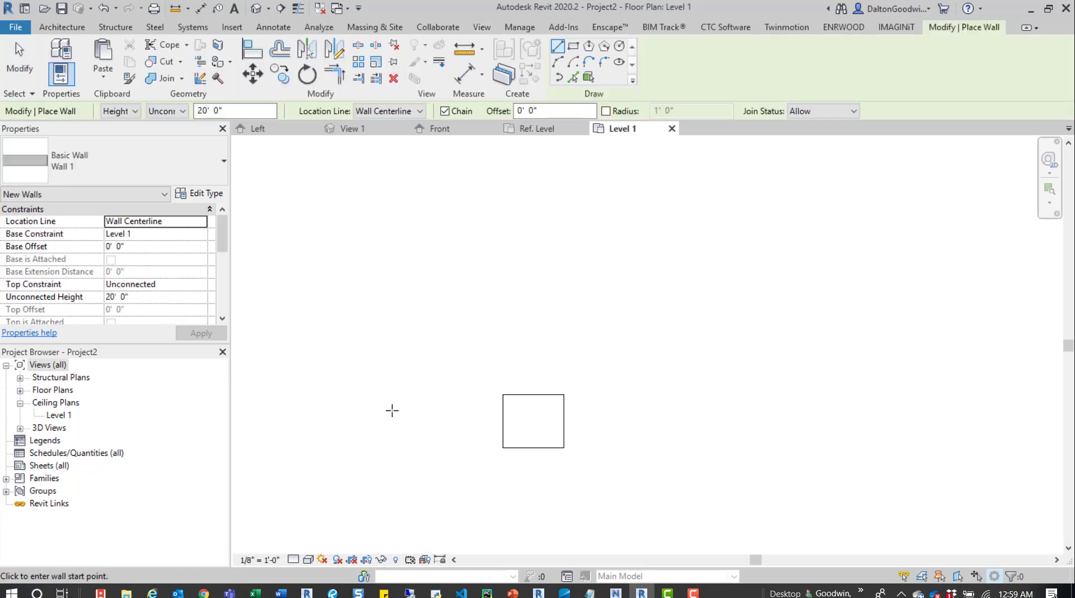
click(396, 289)
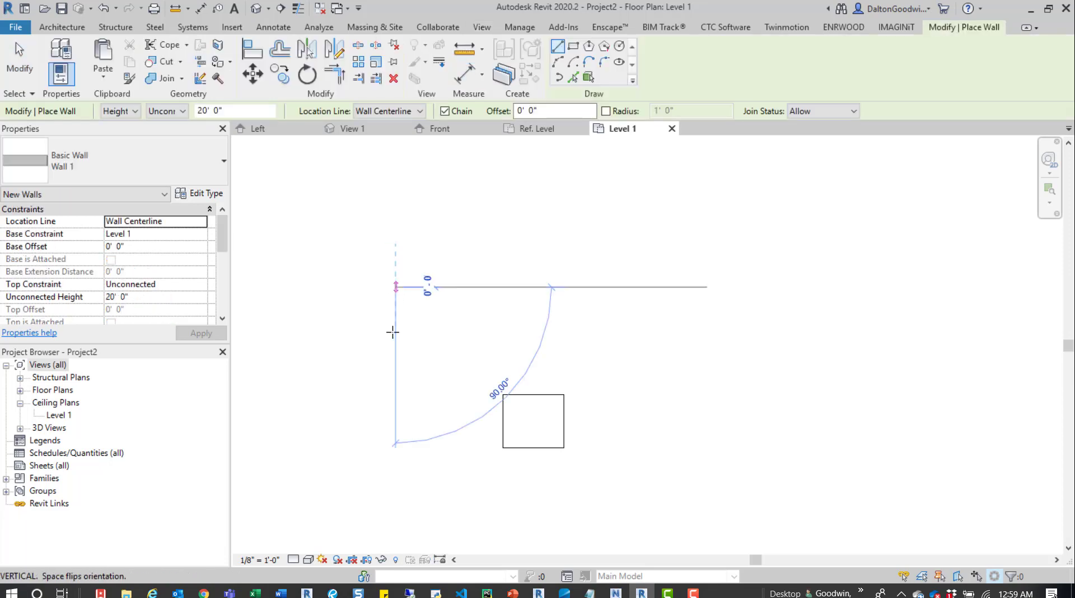
key(Escape)
key(Escape)
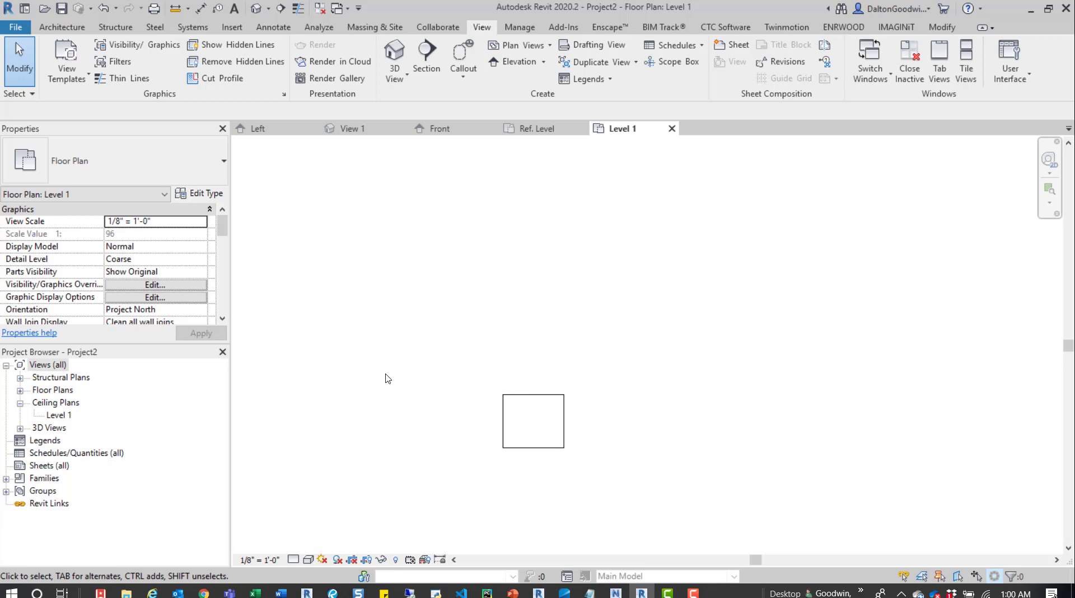
Draw a vertical architectural wall about 7' 6" long, above and to the left of the square in the Level 1 plan
key(t)
key(w)
key(a)
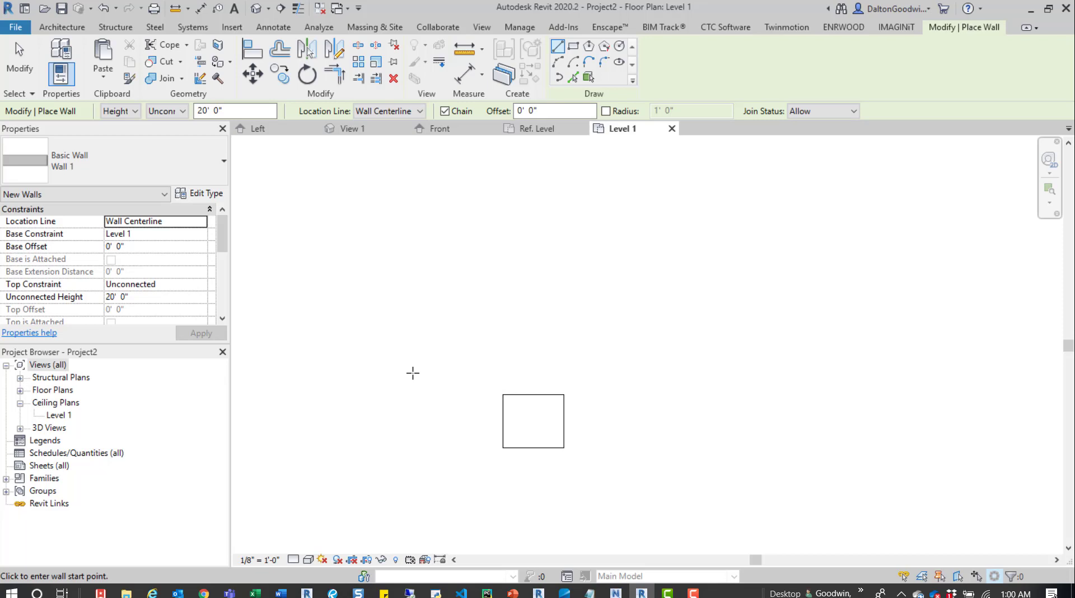
click(445, 272)
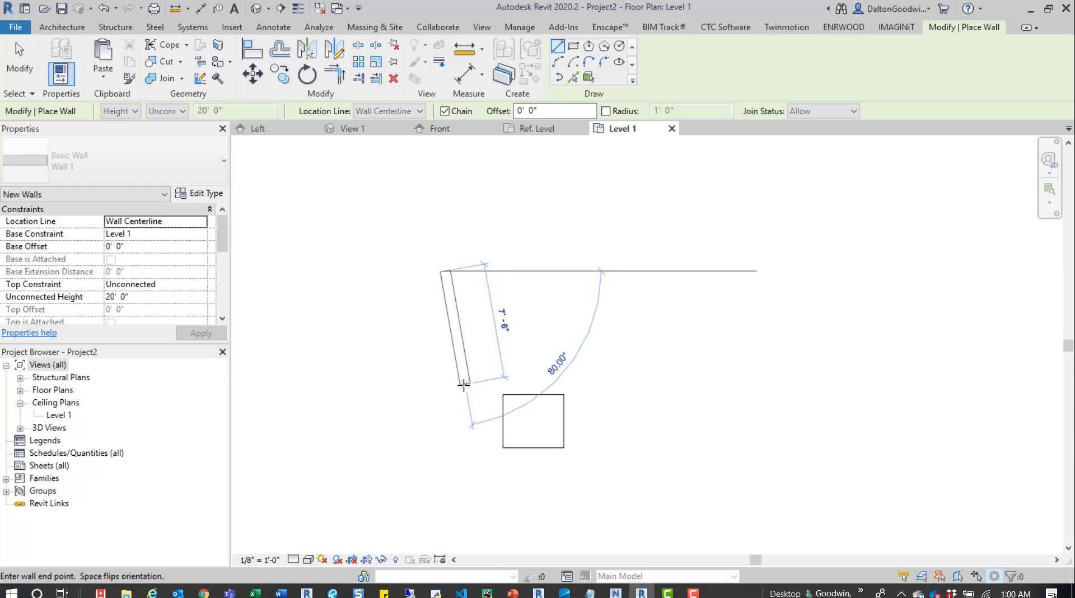
click(446, 385)
key(Escape)
key(Escape)
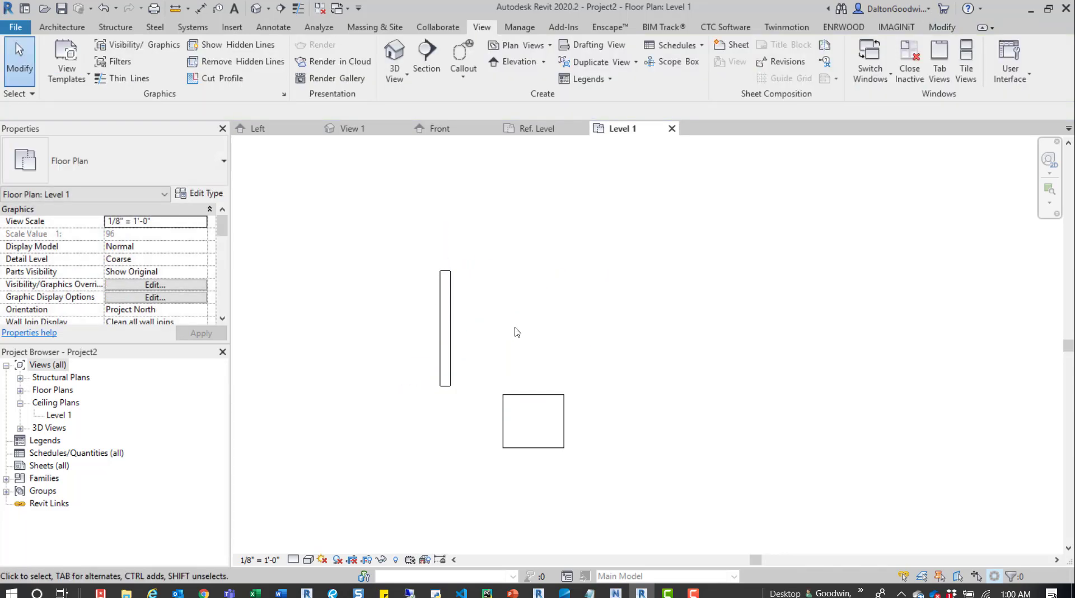
Look up the Wall command's shortcuts and paths in the keyboard shortcut settings, then compare its places under Architecture and Structure
click(1013, 72)
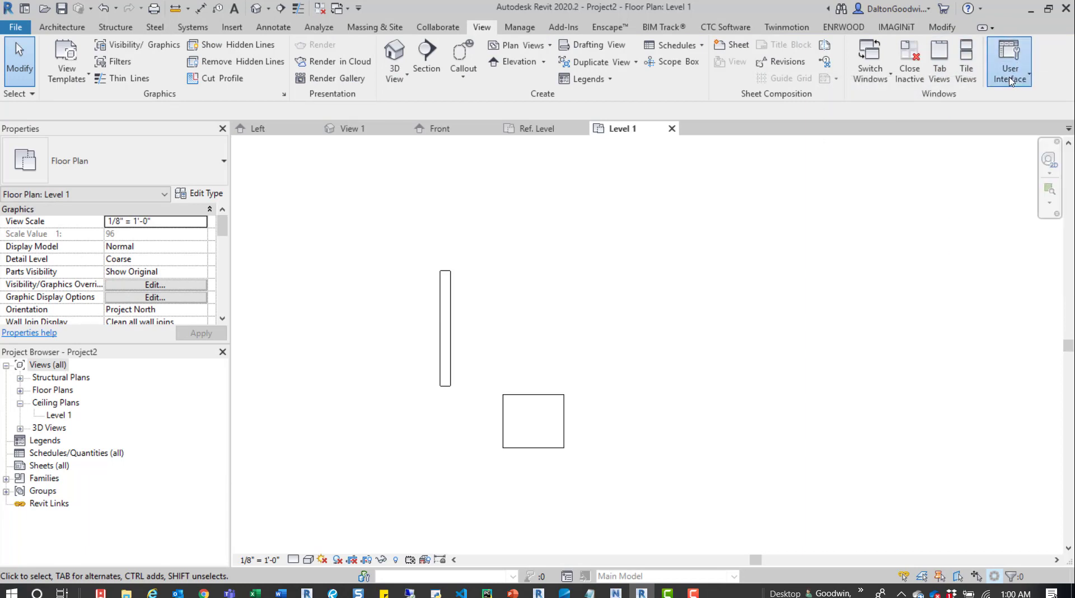
click(1010, 66)
click(997, 273)
click(1010, 82)
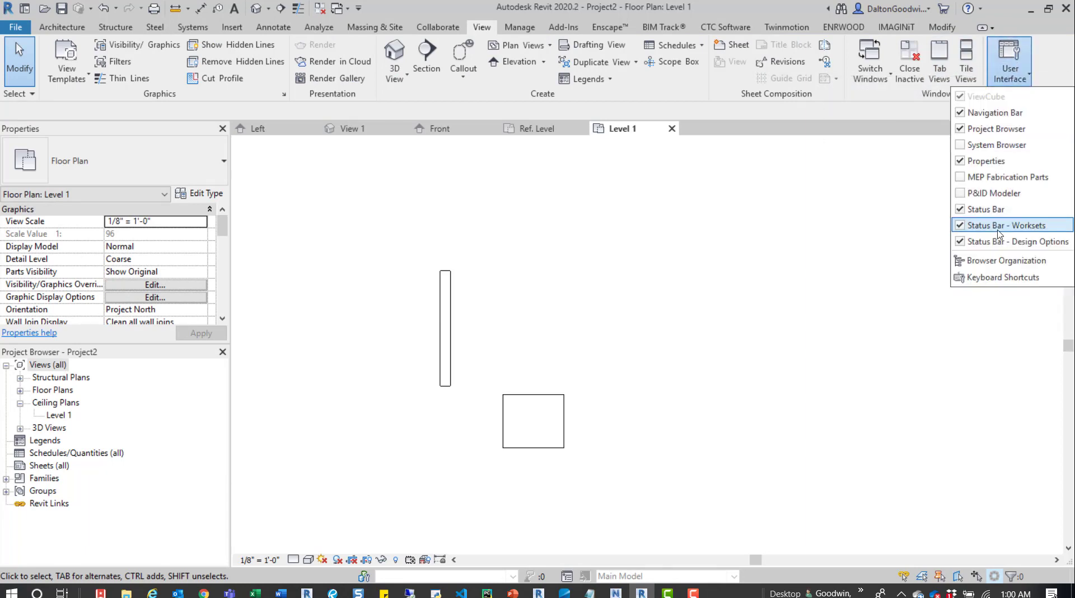
click(989, 273)
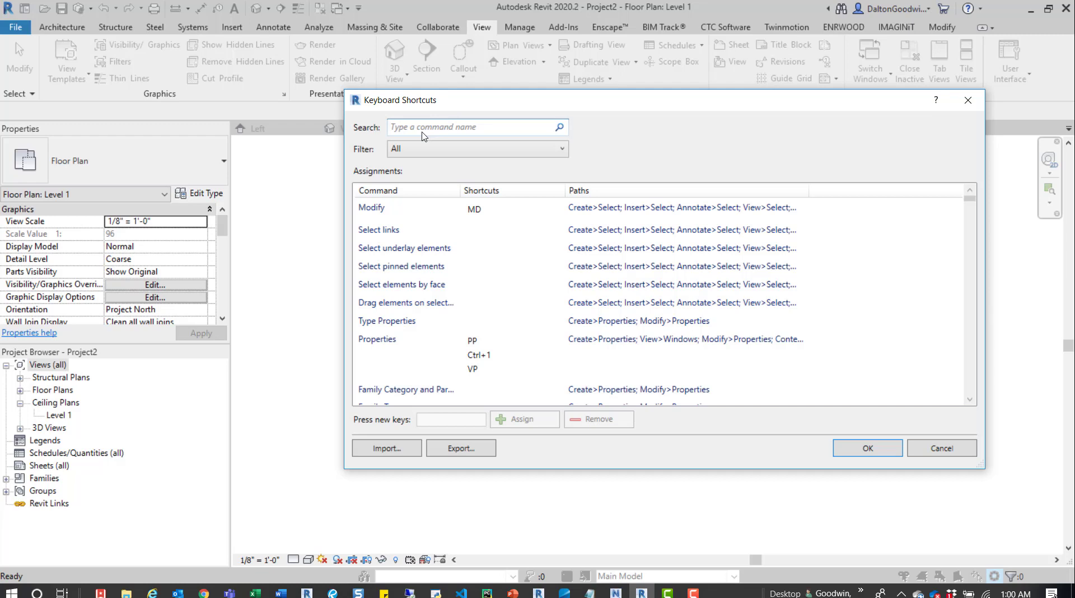
text(wall)
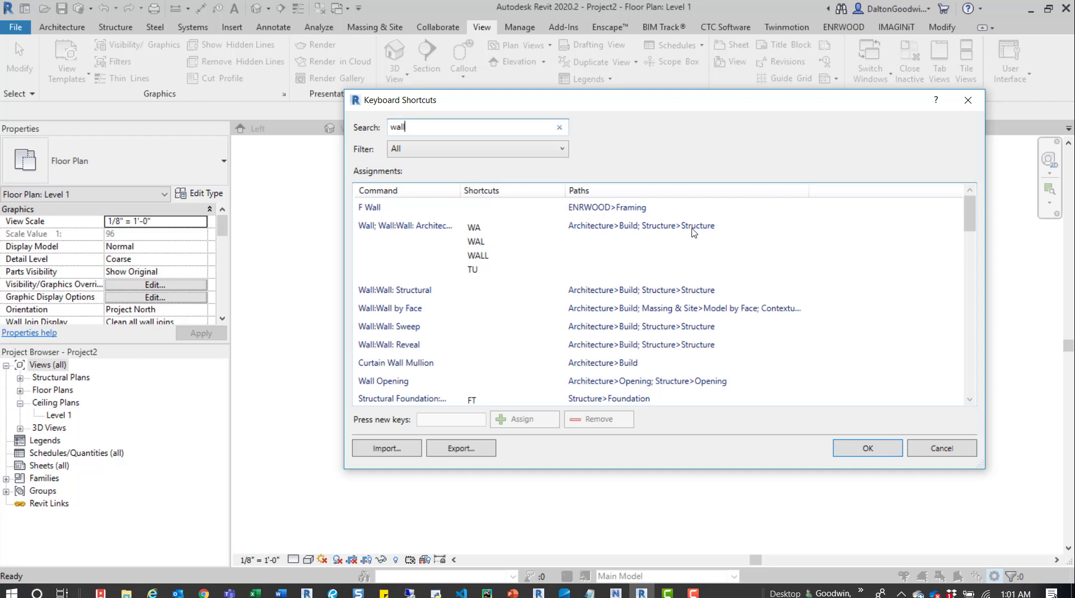
click(935, 448)
click(76, 28)
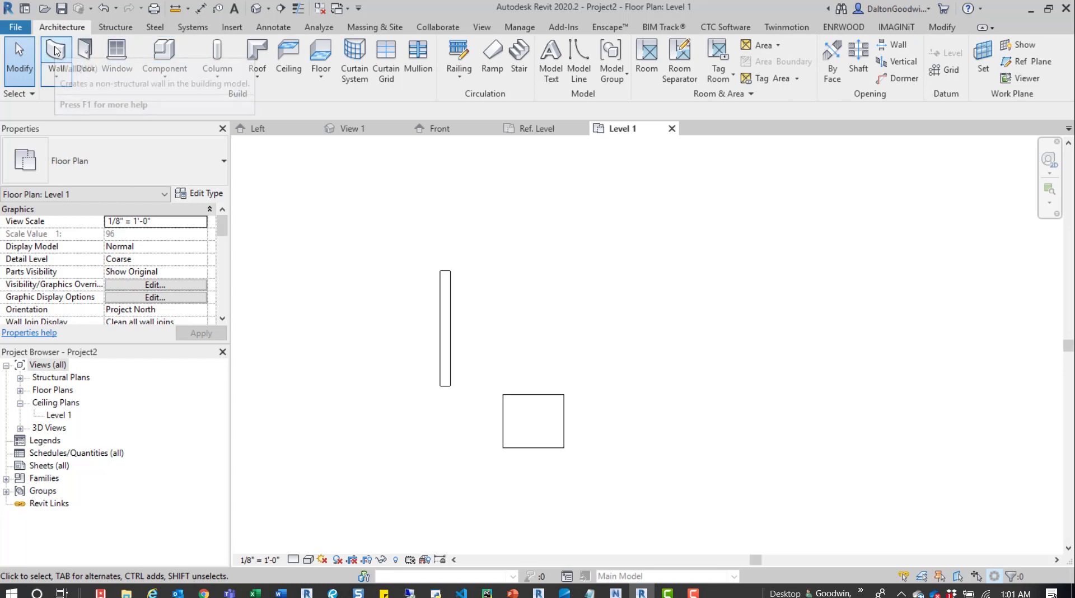
click(110, 30)
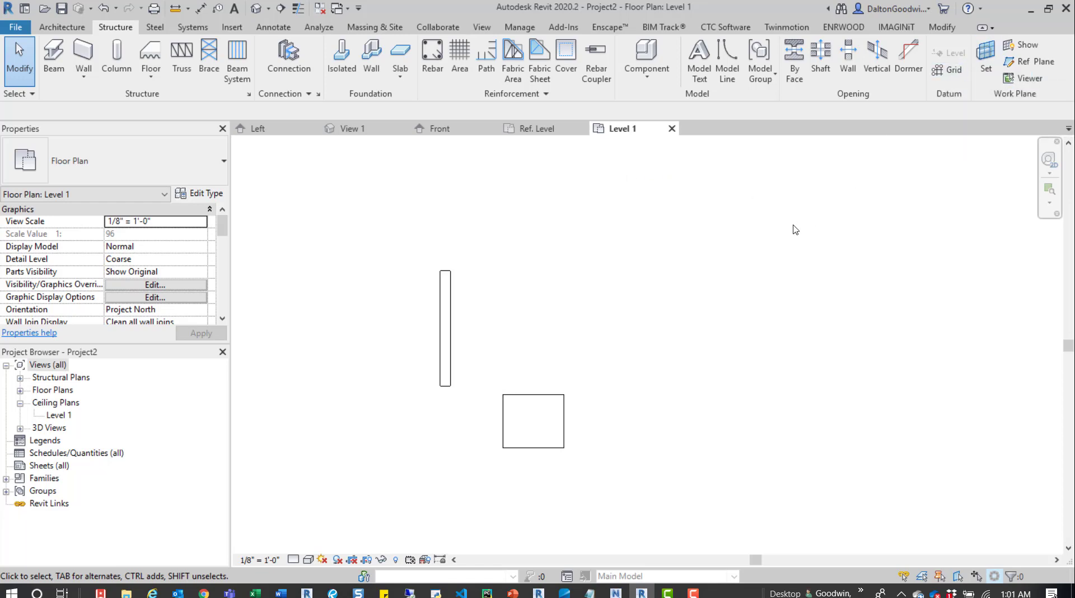
Search the keyboard shortcut settings for grid commands and close the settings without changes
key(k)
key(s)
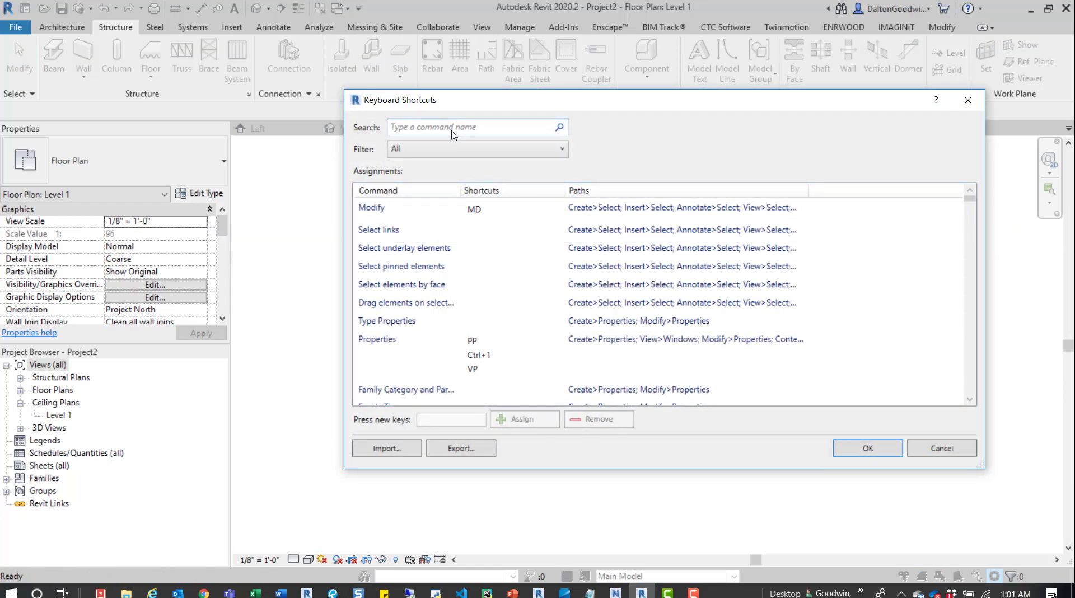
text(grid)
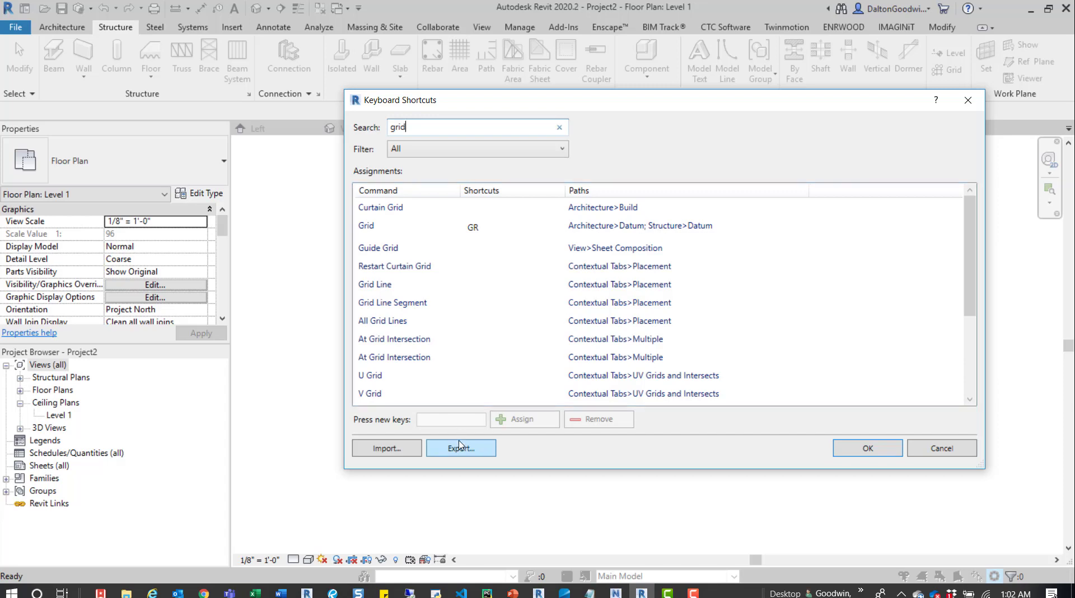
click(968, 99)
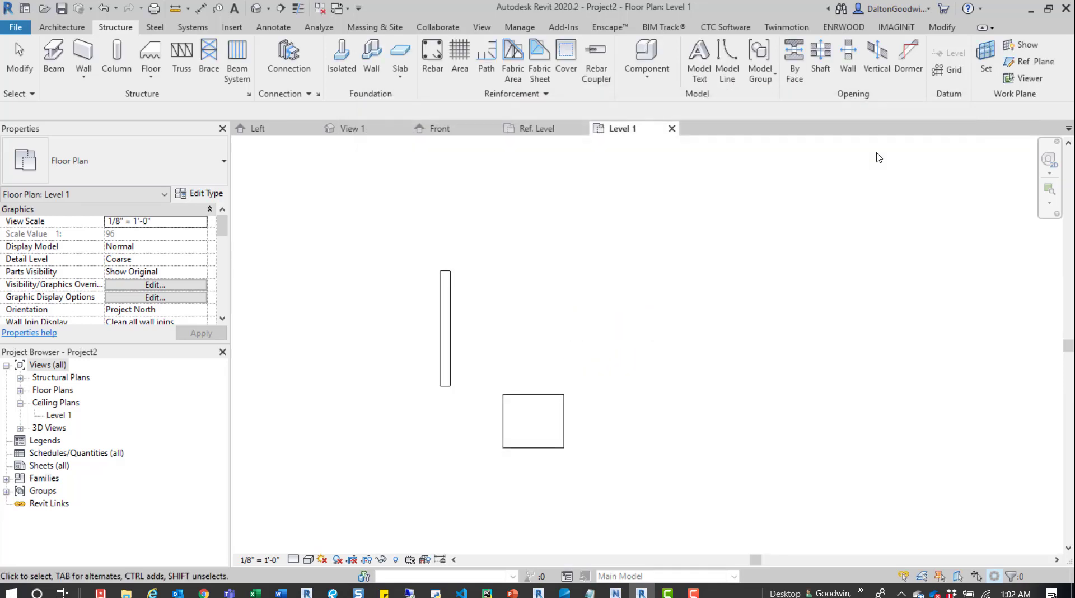
Switch to Revit 2019.2, leave its home screen and start exporting its keyboard shortcuts
click(538, 593)
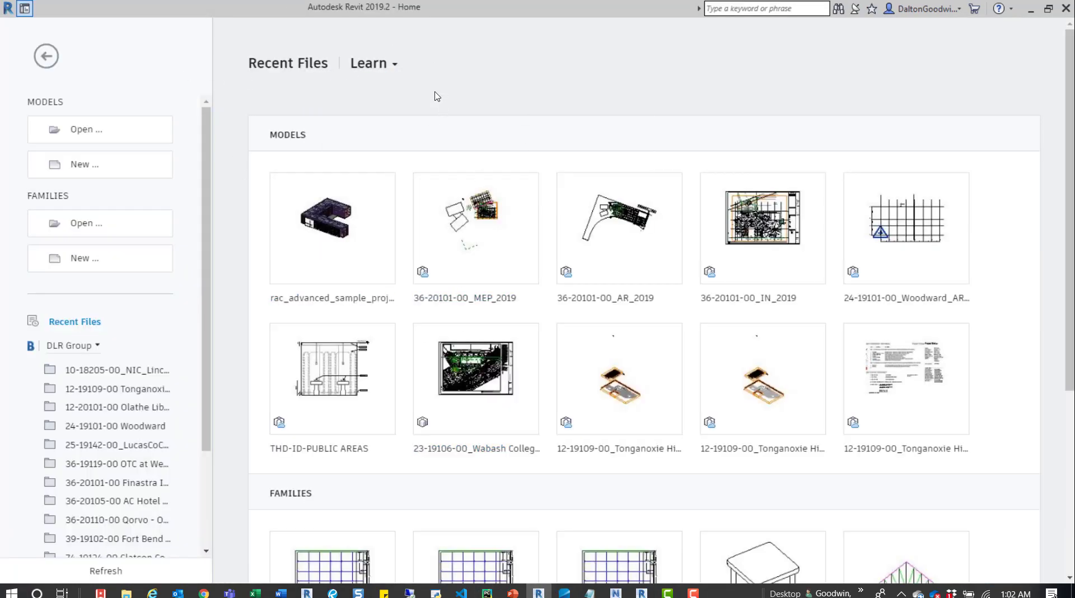
click(24, 9)
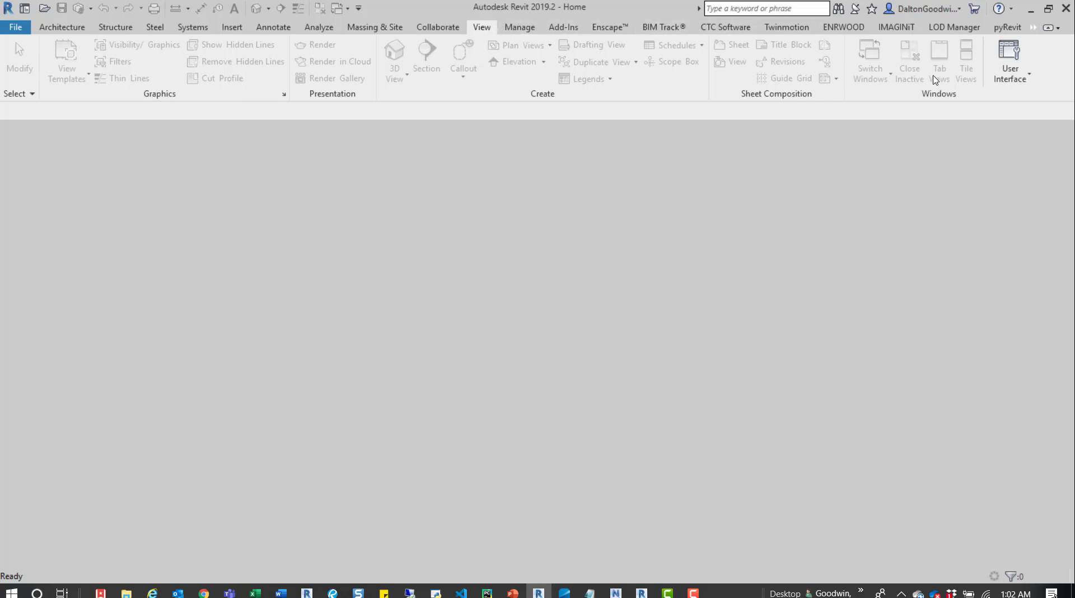
click(997, 78)
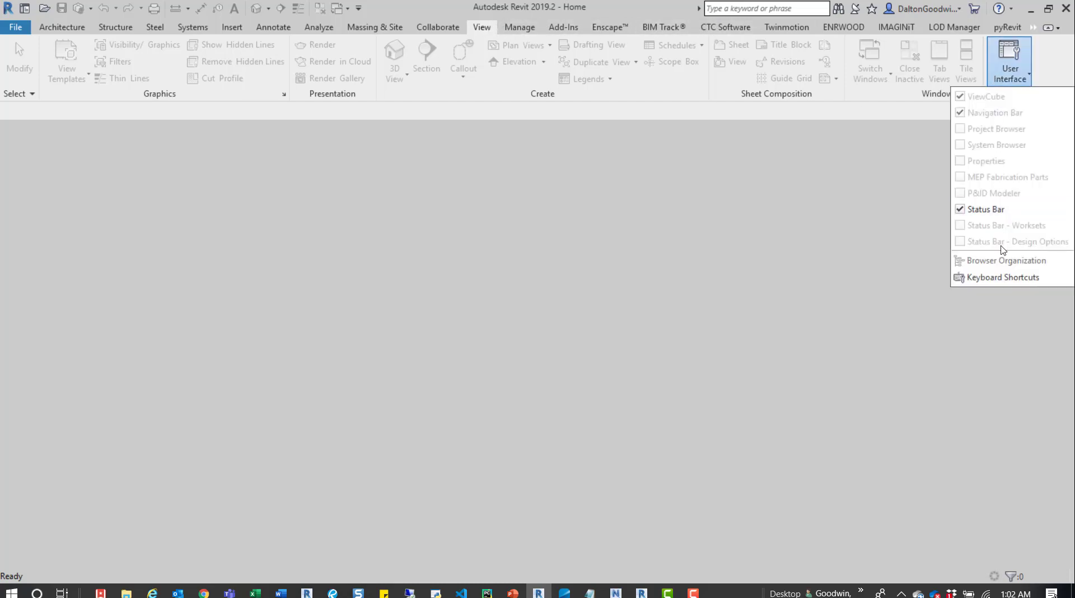
click(982, 282)
click(258, 444)
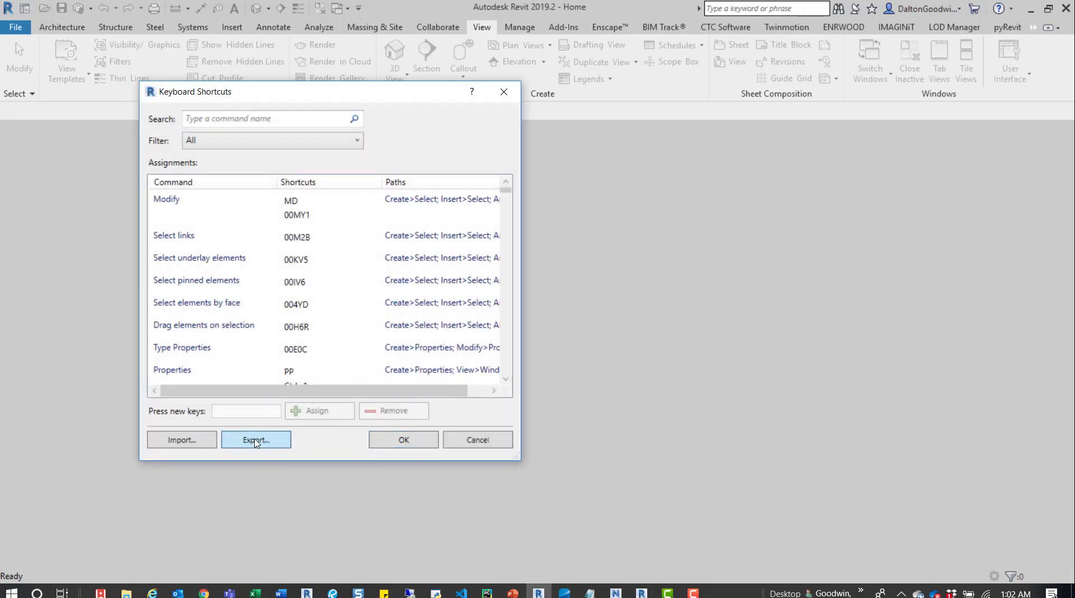
In File Explorer, open the Revit - Keyboard Shortcuts folder inside 2_YouTube_Vids, copy its path and minimize the window
mouse_move(126, 592)
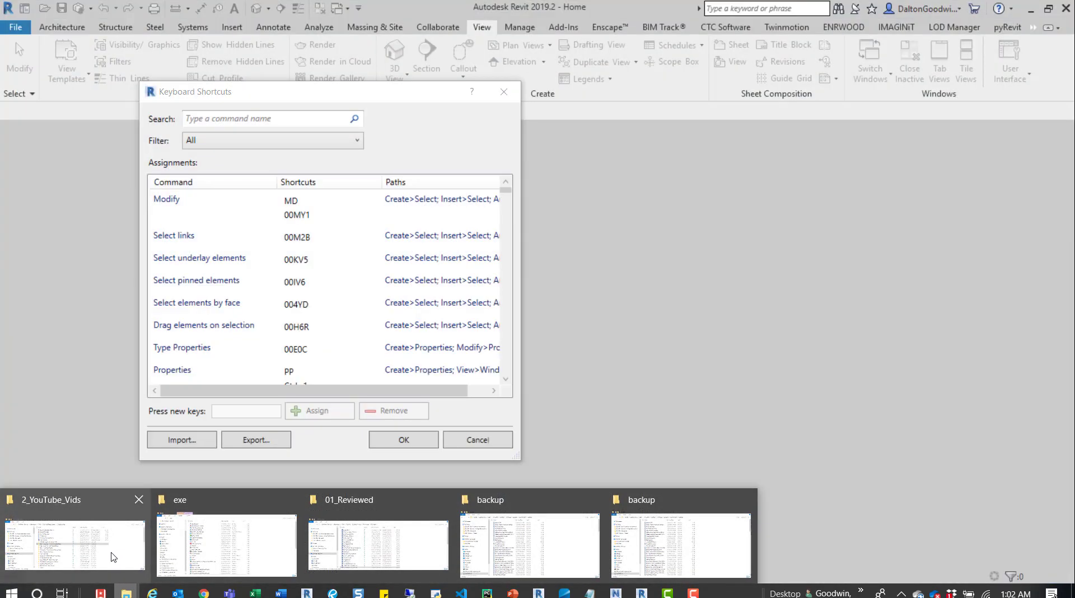
click(114, 557)
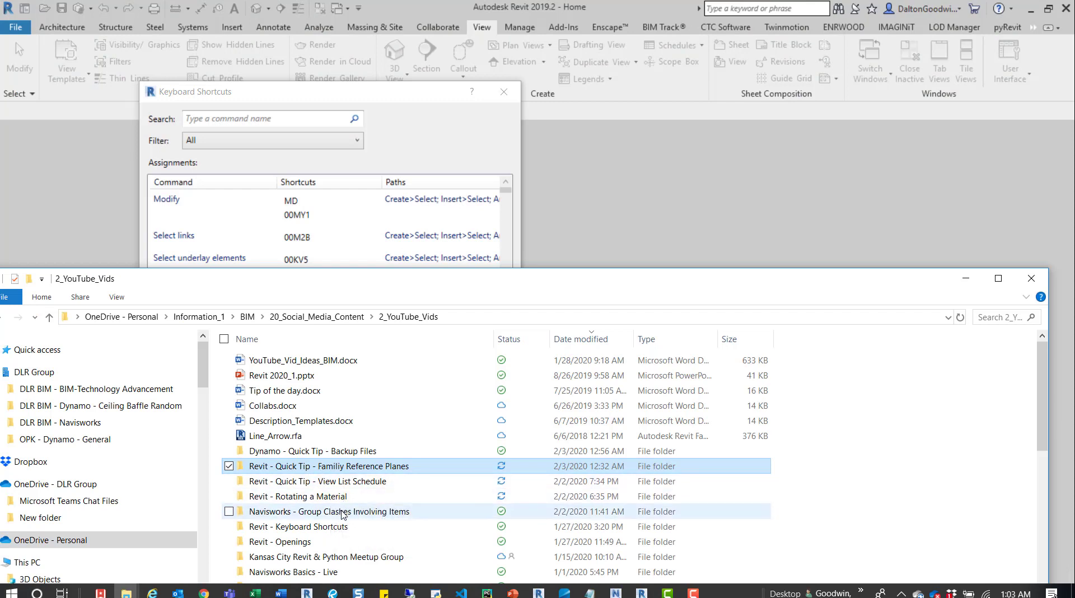
double_click(334, 527)
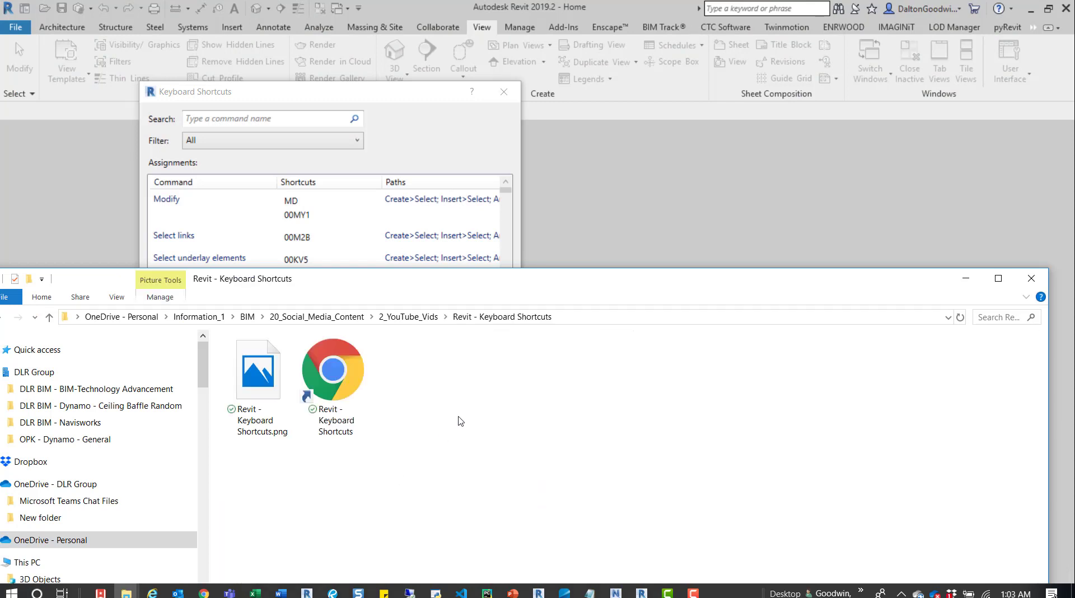
click(593, 318)
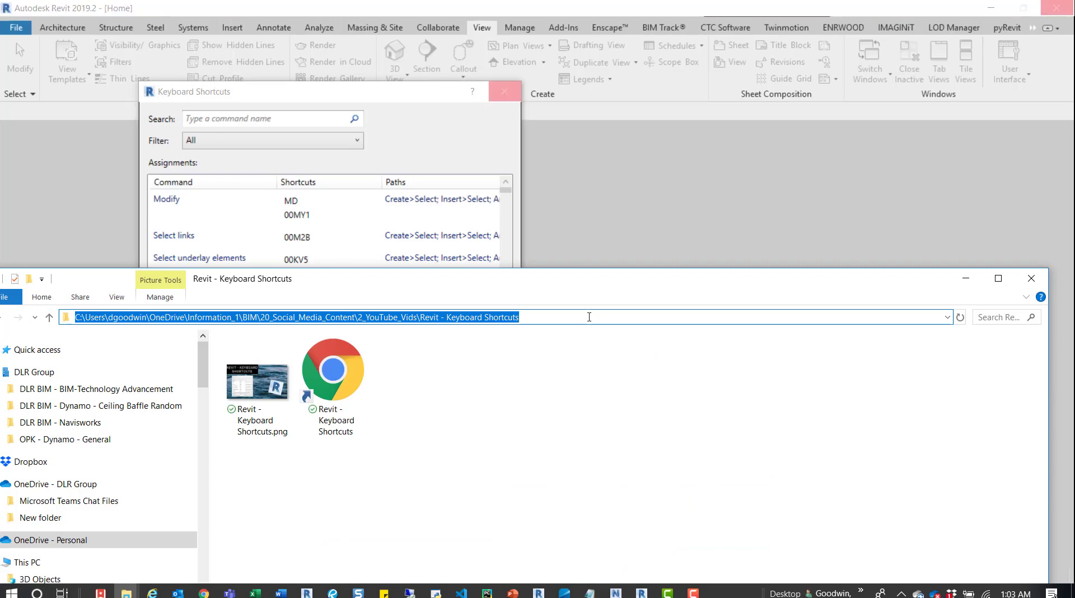
click(965, 278)
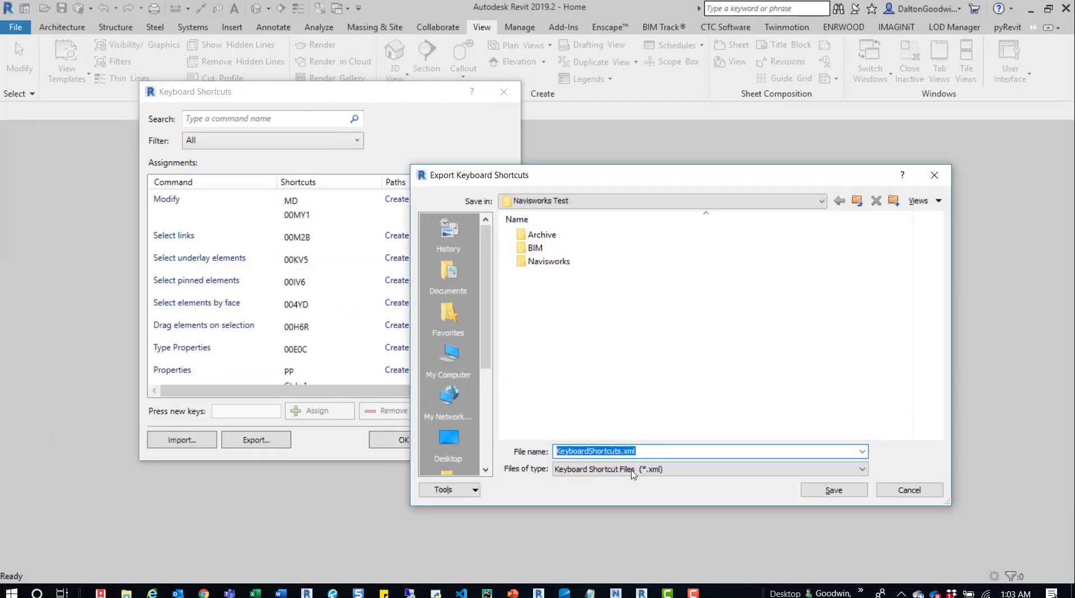
Export the keyboard shortcuts as Test to the Revit - Keyboard Shortcuts folder using the copied path, and close the shortcut settings
click(680, 451)
key(ctrl+a)
key(ctrl+v)
key(Return)
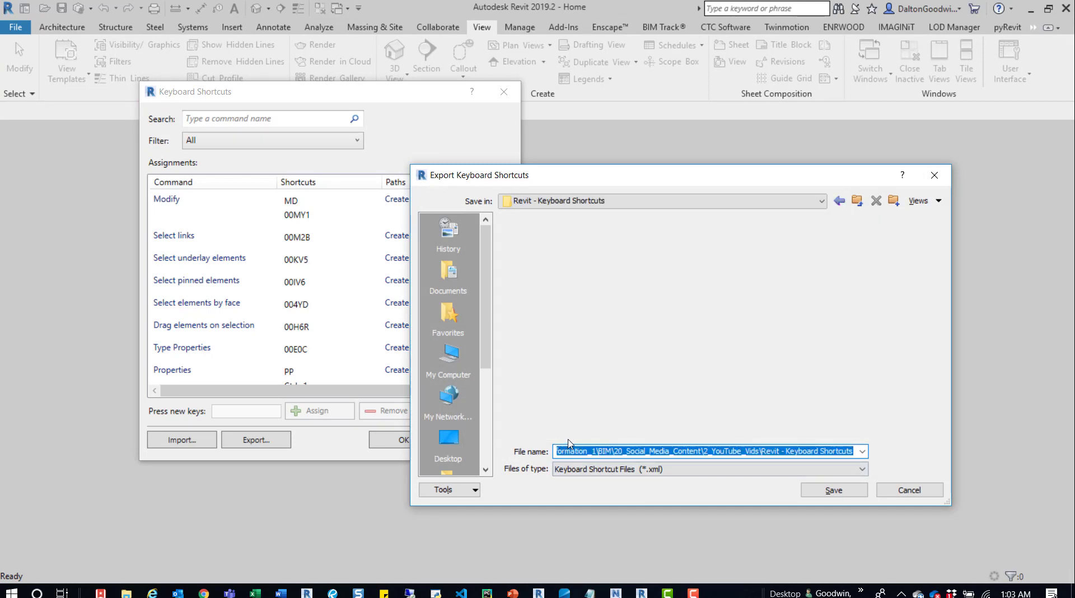
key(BackSpace)
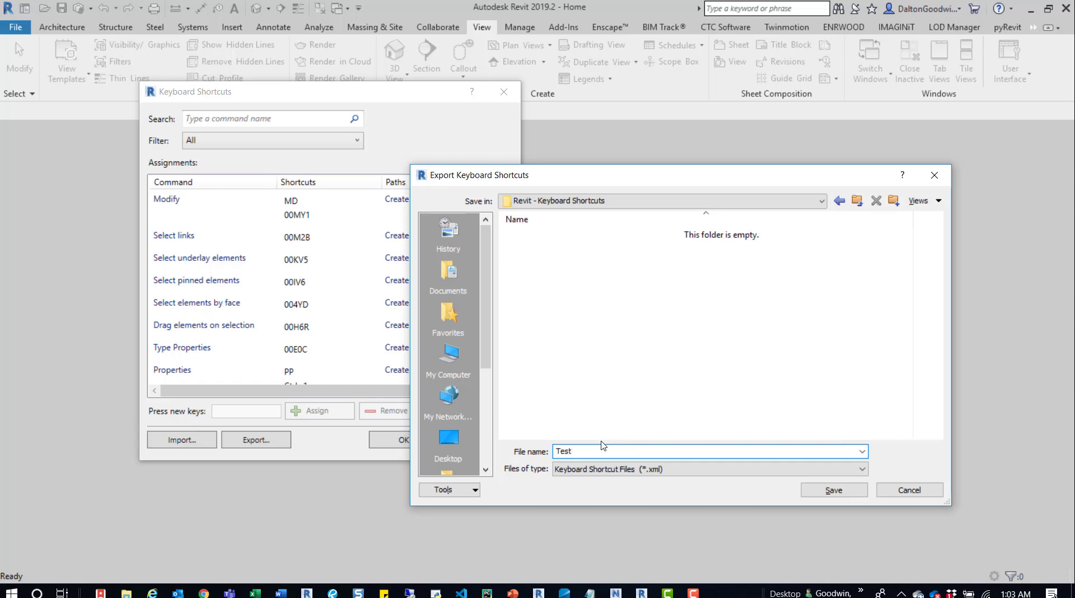
click(839, 484)
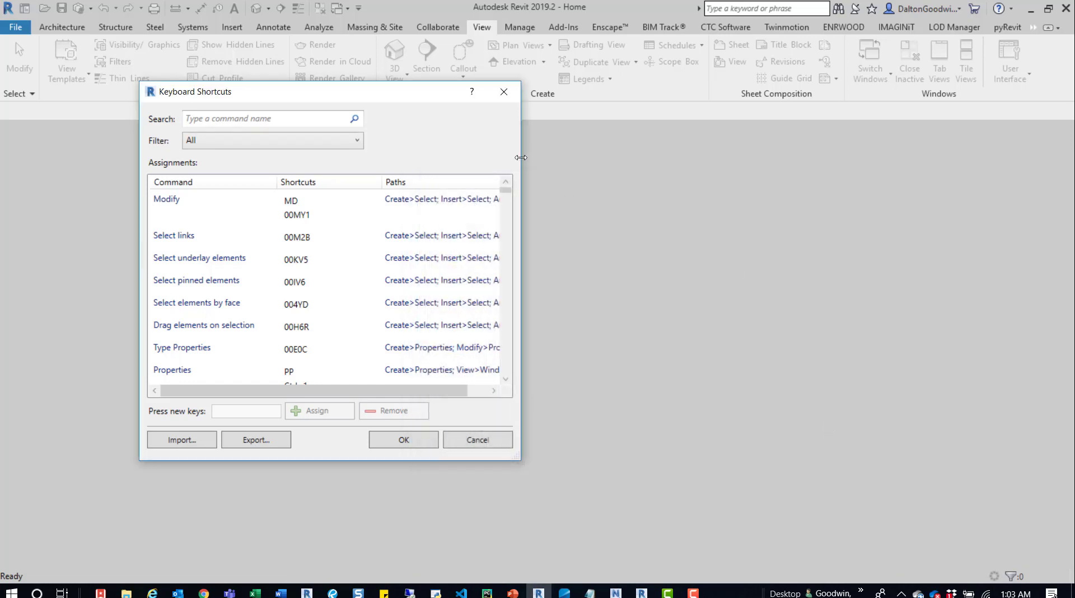
click(505, 97)
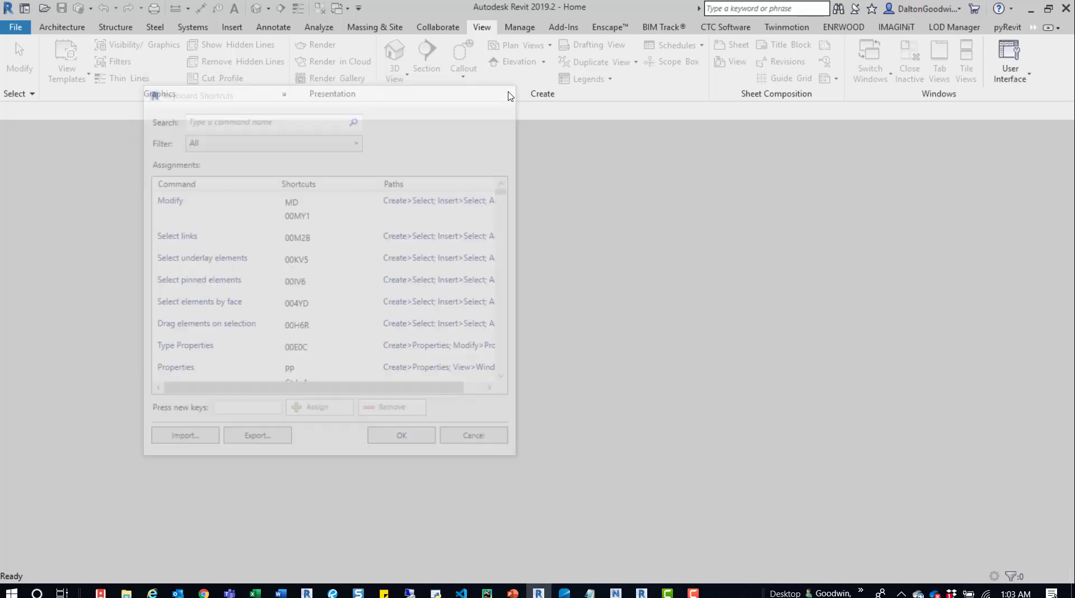
Switch to Project2 in Revit 2020.2 and start importing a keyboard shortcuts file
click(641, 593)
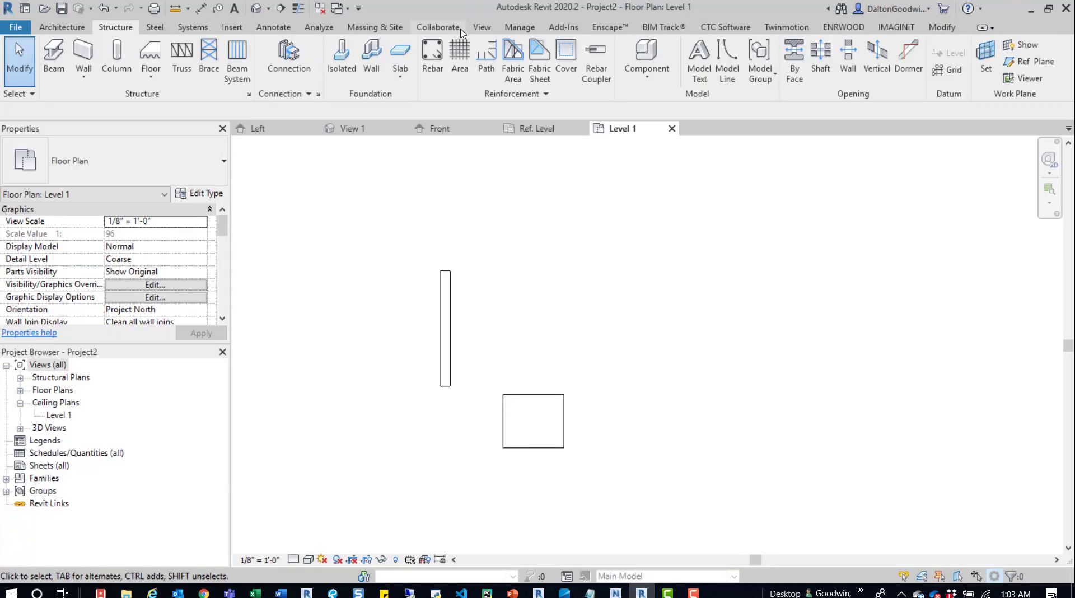
click(486, 28)
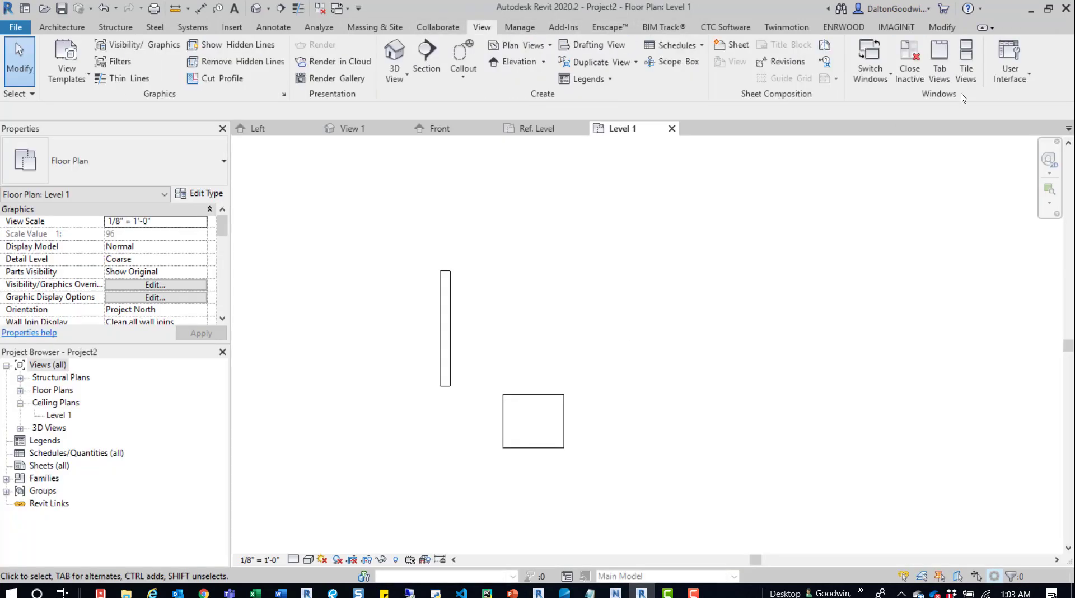
click(1010, 62)
click(986, 277)
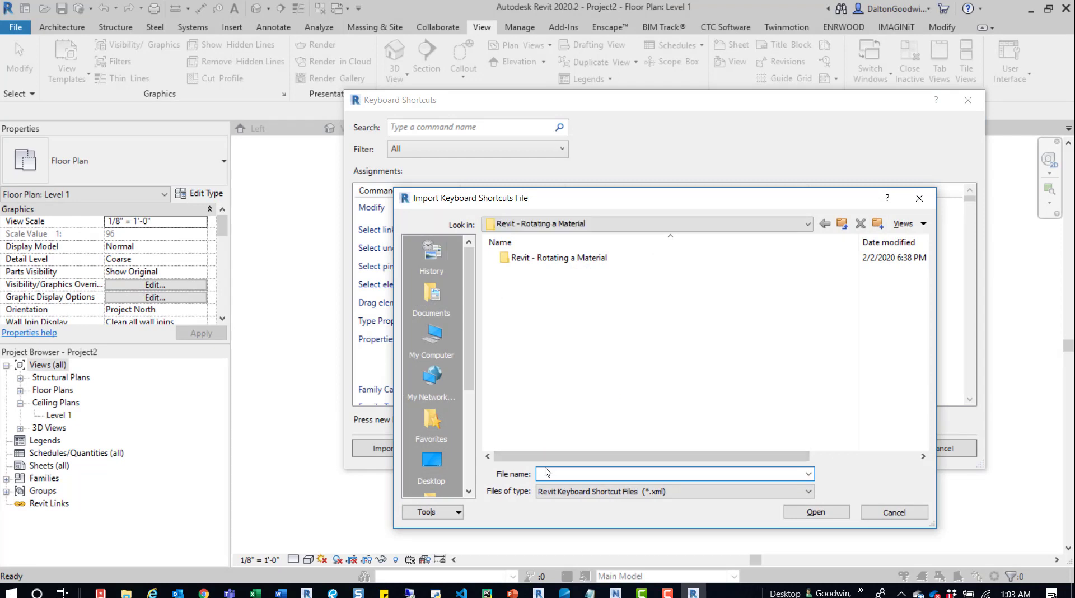
Import Test.xml from the Revit - Keyboard Shortcuts folder, overwriting the existing shortcut settings, and review the imported assignments
key(ctrl+v)
key(Return)
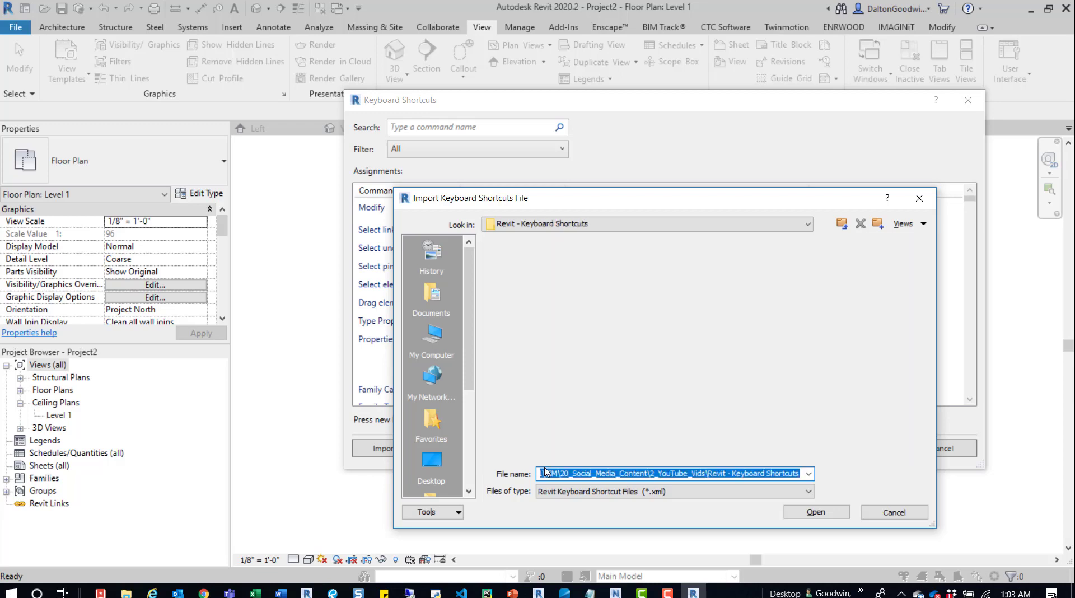
click(526, 258)
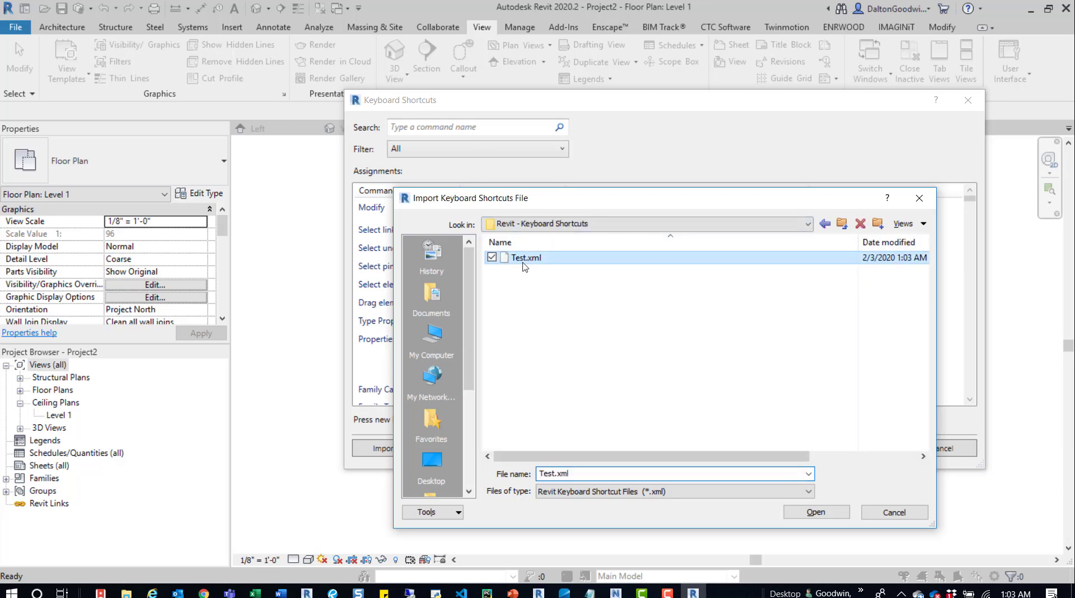
click(810, 512)
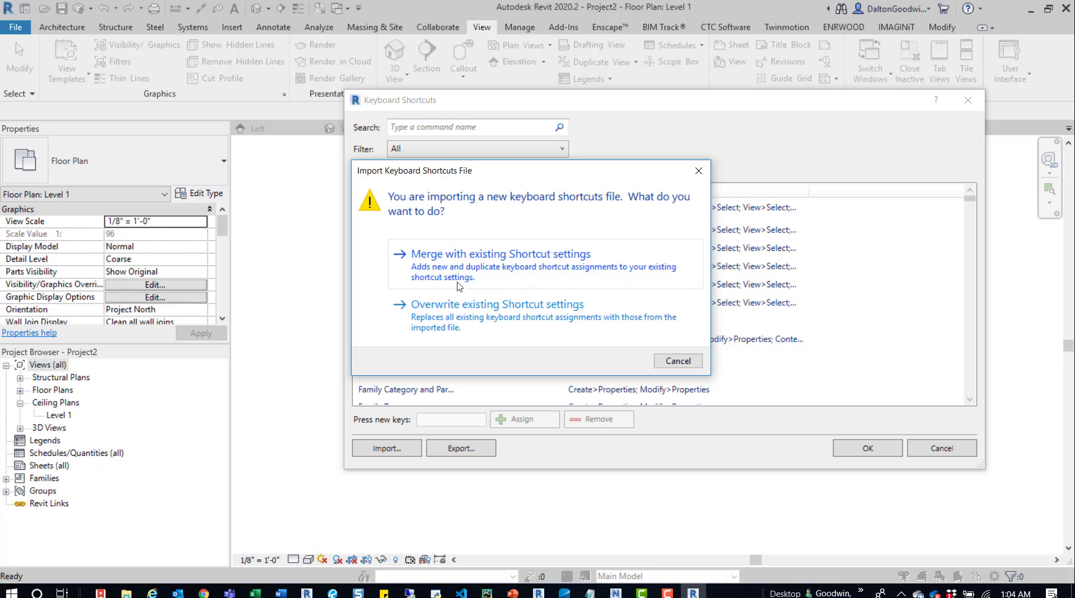
click(475, 305)
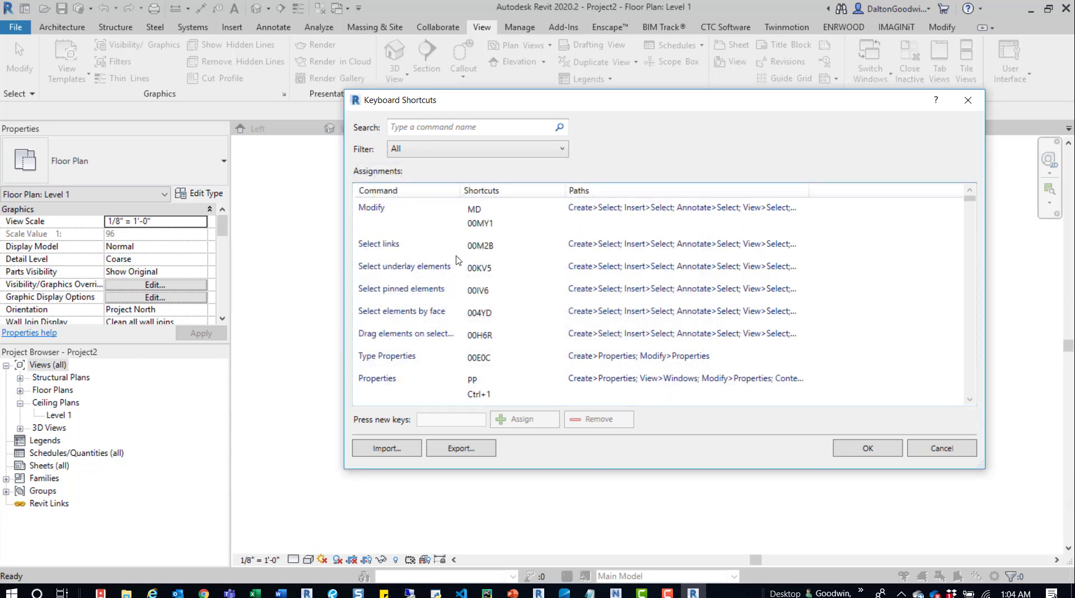
scroll(470, 252, down, 20)
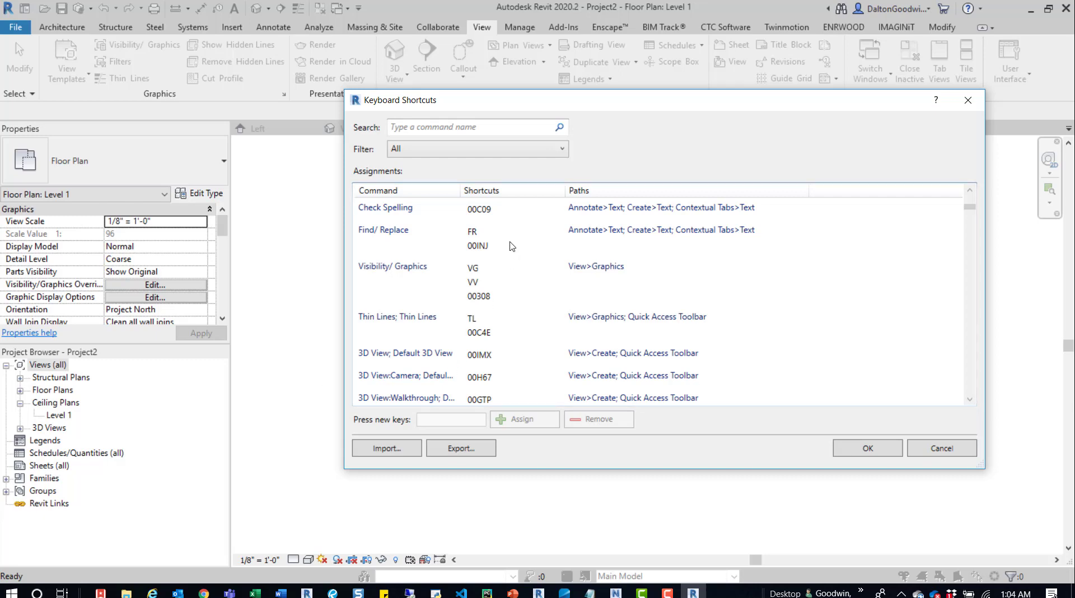
scroll(511, 250, up, 10)
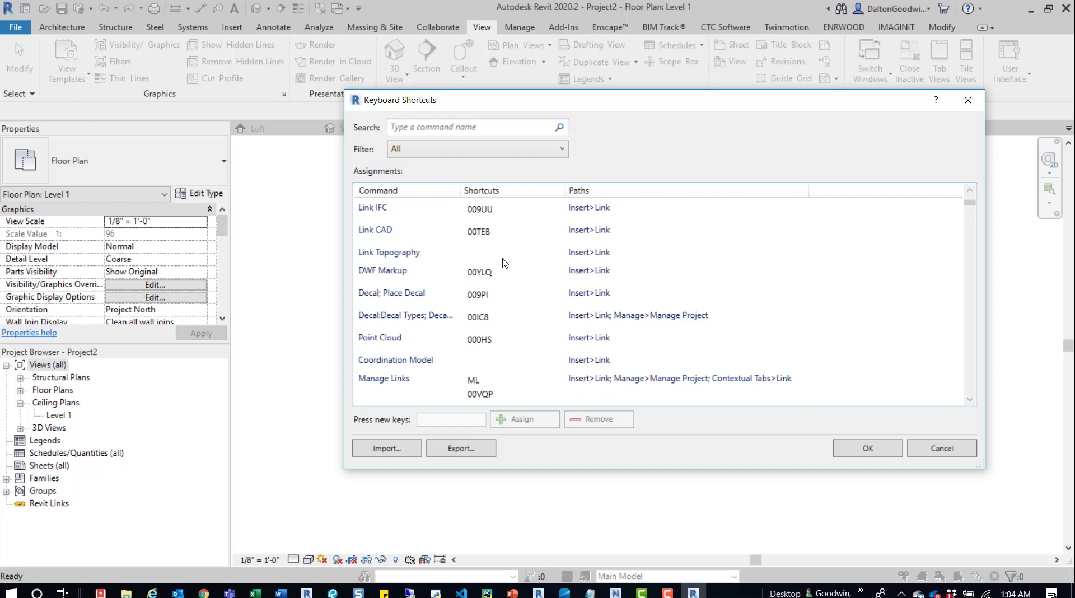
scroll(460, 294, up, 10)
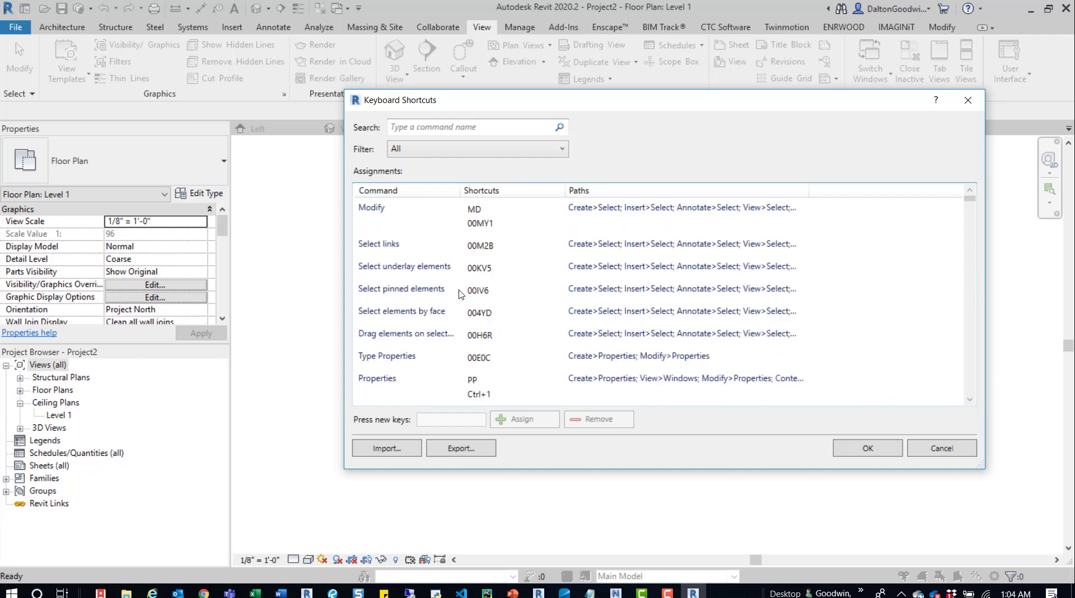